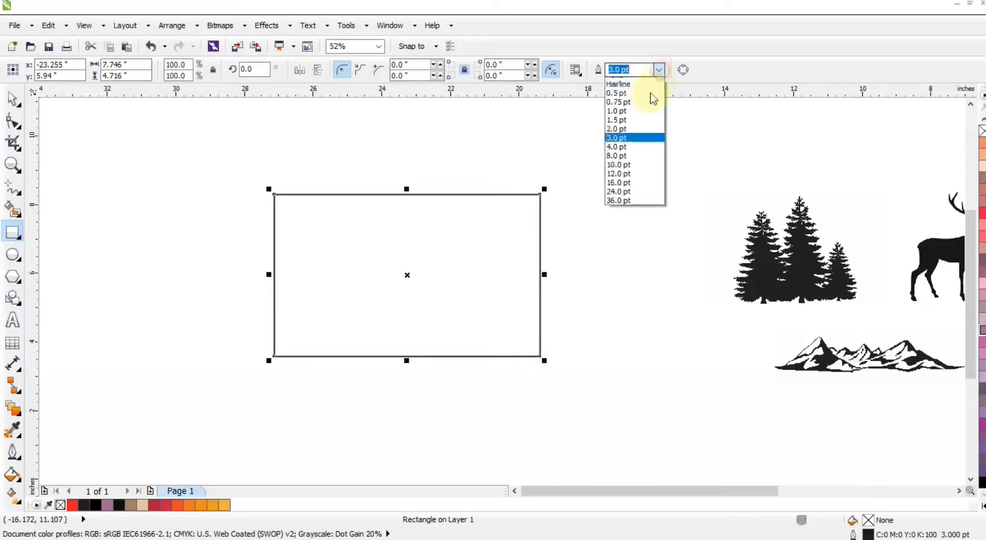
# Step: Set the rectangle's outline width to 8.0 pt and round all four corners to a radius of about 0.42 inch
pyautogui.click(624, 159)
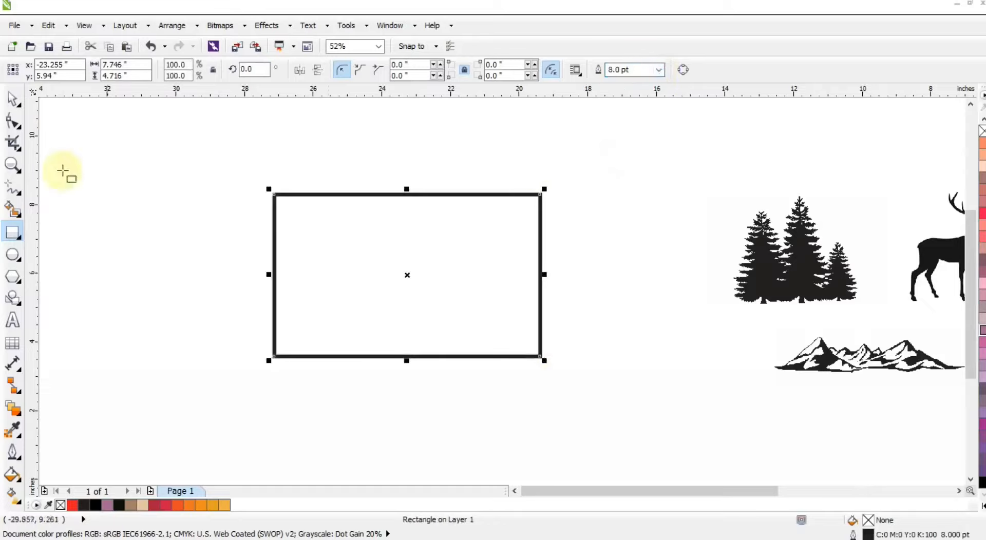
pyautogui.click(10, 124)
pyautogui.moveTo(274, 196); pyautogui.dragTo(266, 206)
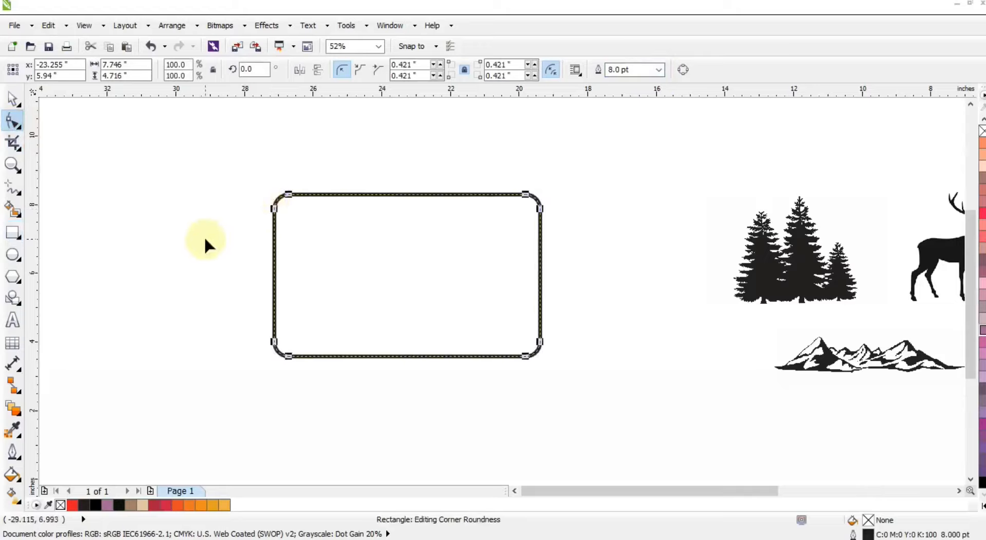
# Step: Convert the rounded rectangle to curves, move its upper-right corner up and outward, and shift both bottom corners inward
pyautogui.hotkey('ctrl', 'q')
pyautogui.hotkey('ctrl', 'q')
pyautogui.moveTo(216, 167); pyautogui.dragTo(569, 378)
pyautogui.click(468, 175)
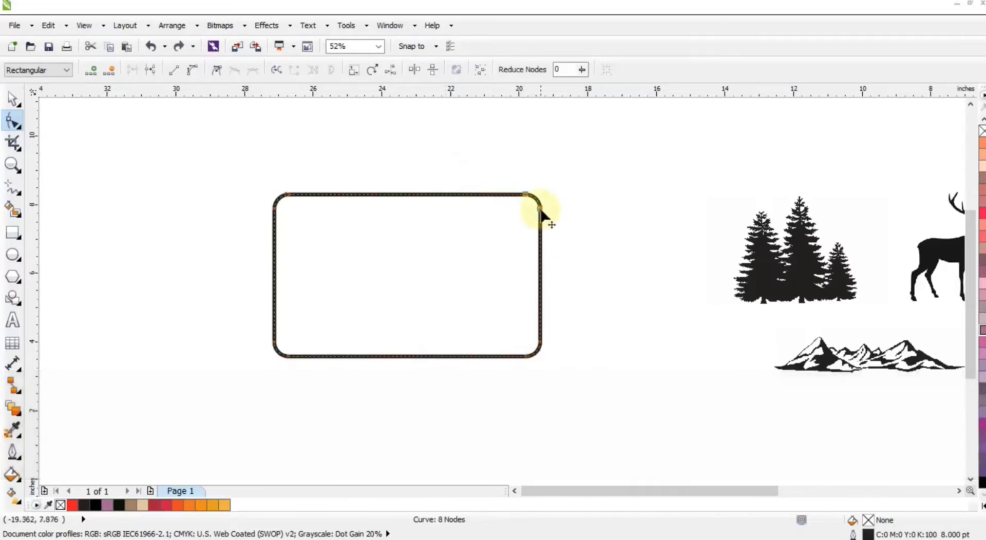
pyautogui.moveTo(540, 211); pyautogui.dragTo(571, 167)
pyautogui.moveTo(289, 355); pyautogui.dragTo(325, 355)
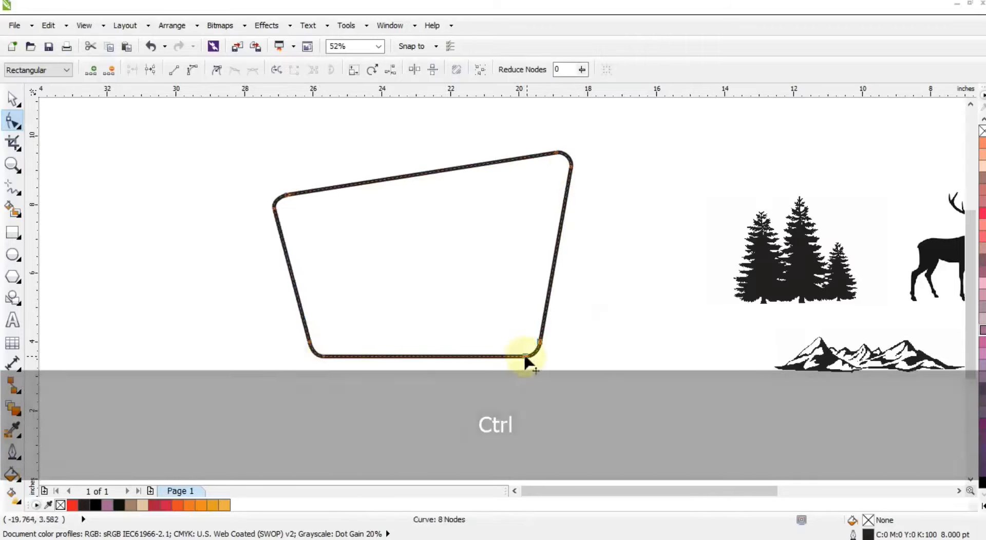
pyautogui.moveTo(525, 357); pyautogui.dragTo(515, 358)
# Step: Set the reshaped frame's outline width to 1.5 pt
pyautogui.press('space')
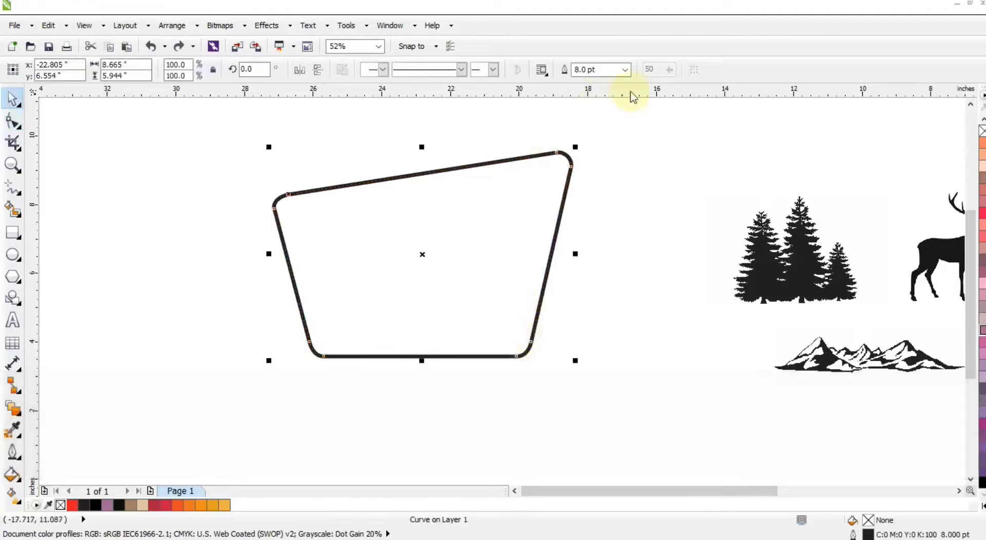
pyautogui.click(626, 70)
pyautogui.click(604, 125)
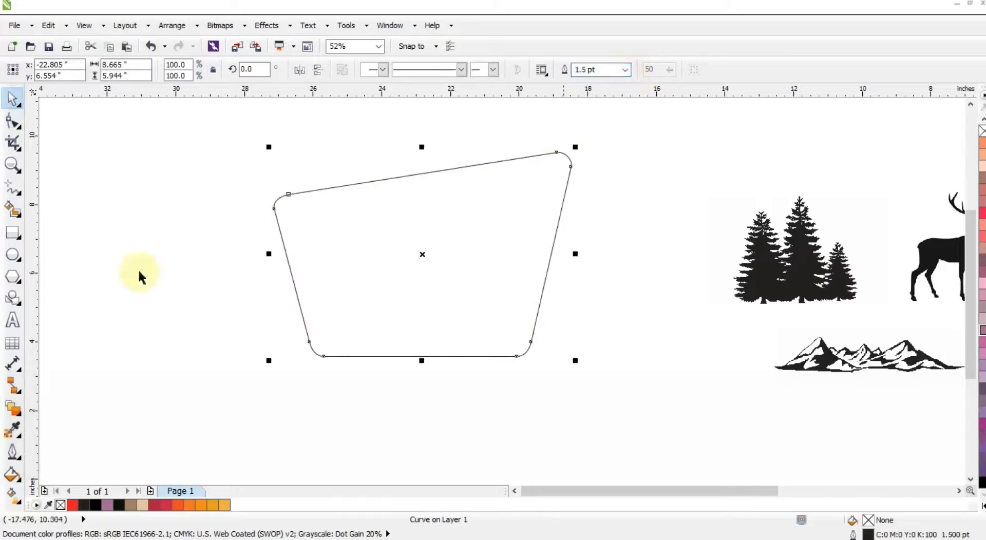
# Step: Apply an inside contour to the frame shape with 2 steps at an offset of about 0.263 inch
pyautogui.click(14, 409)
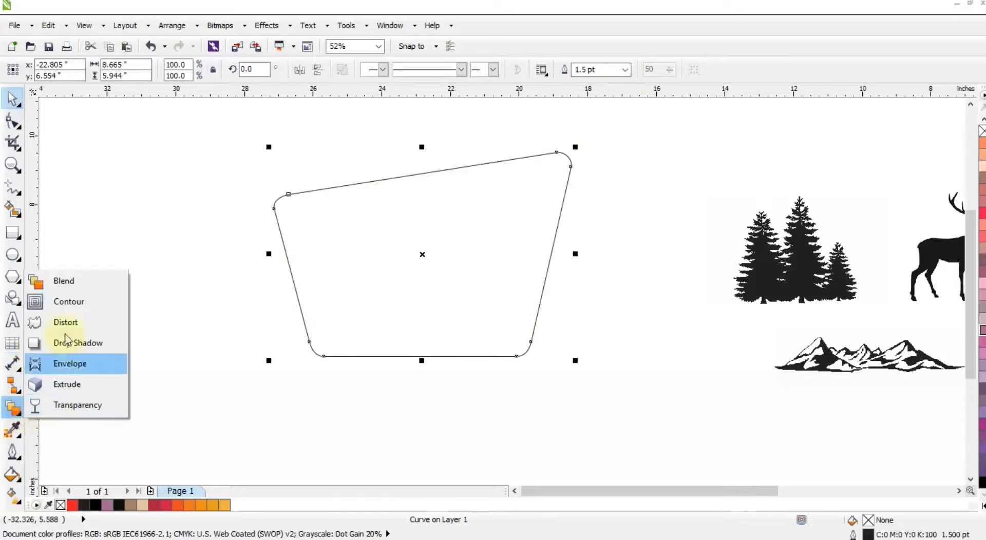
pyautogui.click(66, 305)
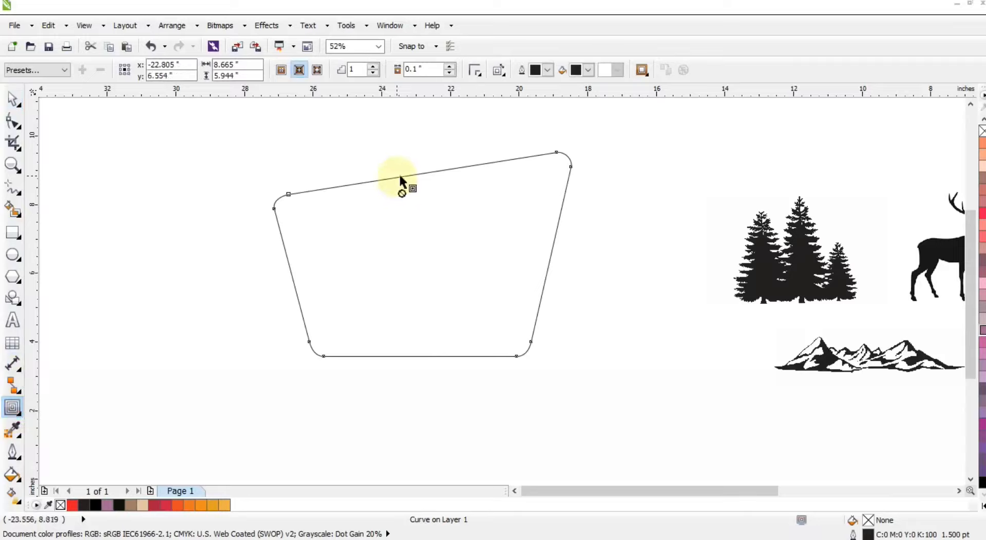
pyautogui.moveTo(399, 178); pyautogui.dragTo(423, 170)
pyautogui.click(373, 67)
pyautogui.click(18, 106)
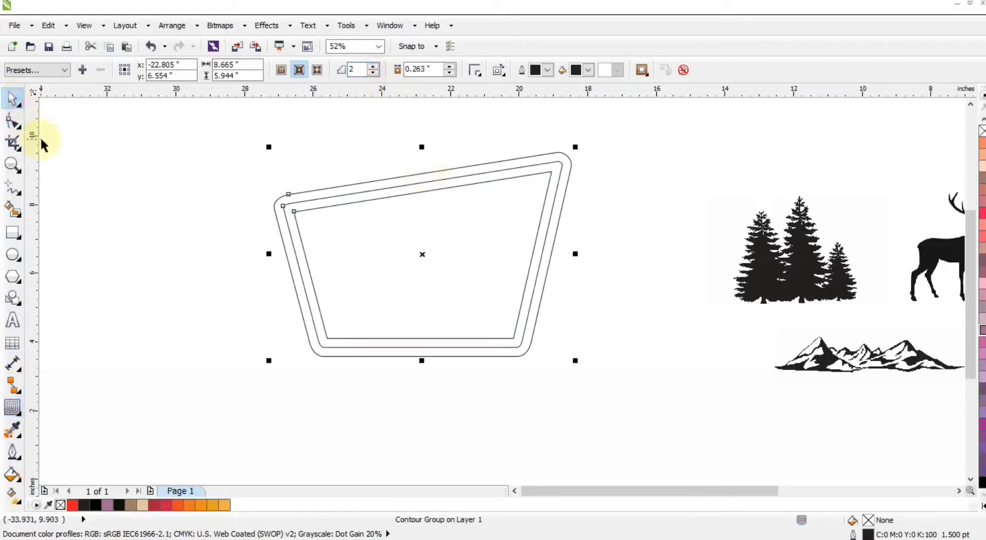
# Step: Break the contour group apart and combine its two inner outlines into a single curve
pyautogui.click(186, 30)
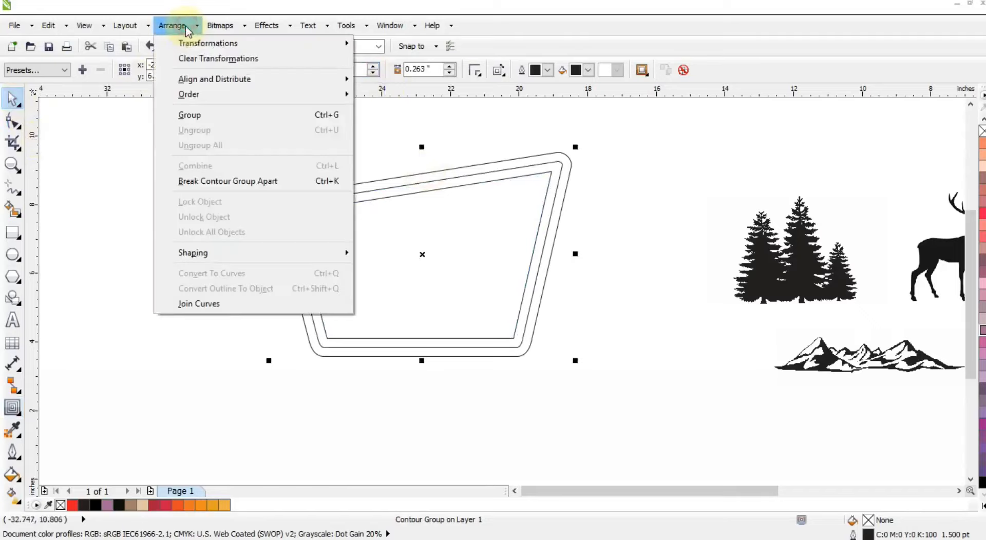
pyautogui.click(209, 180)
pyautogui.click(178, 224)
pyautogui.click(311, 205)
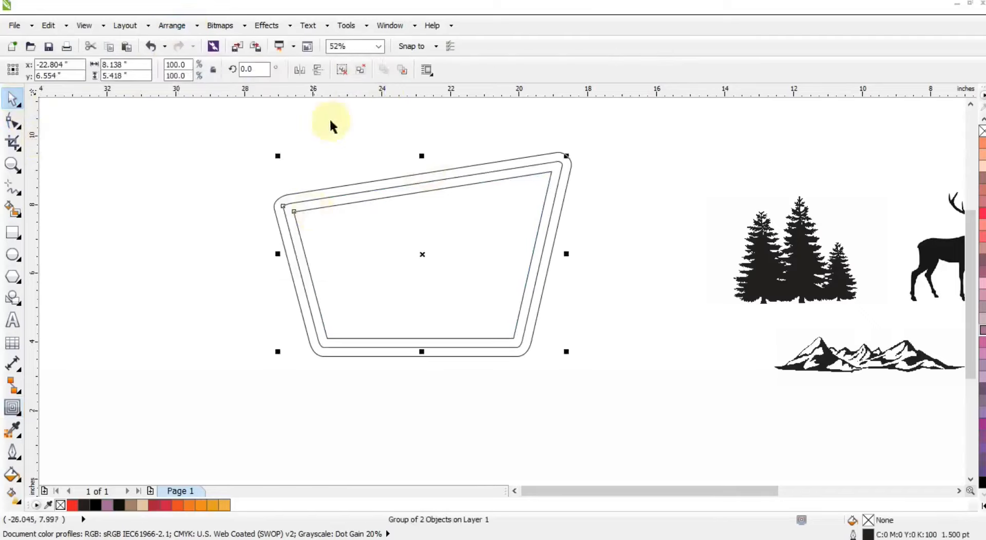
pyautogui.click(342, 69)
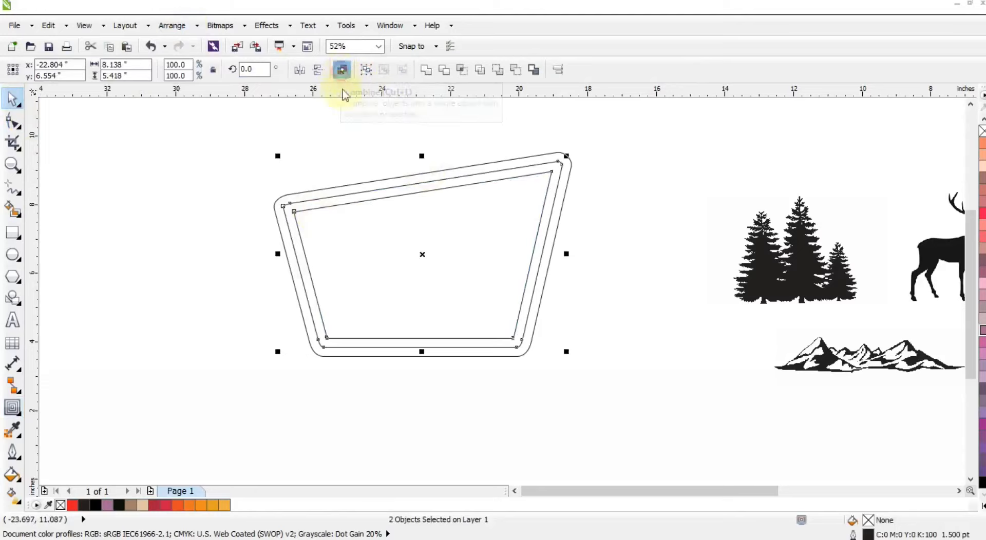
pyautogui.click(341, 69)
# Step: Fillet the corners of the combined inner outlines with a 0.35 inch radius
pyautogui.click(389, 25)
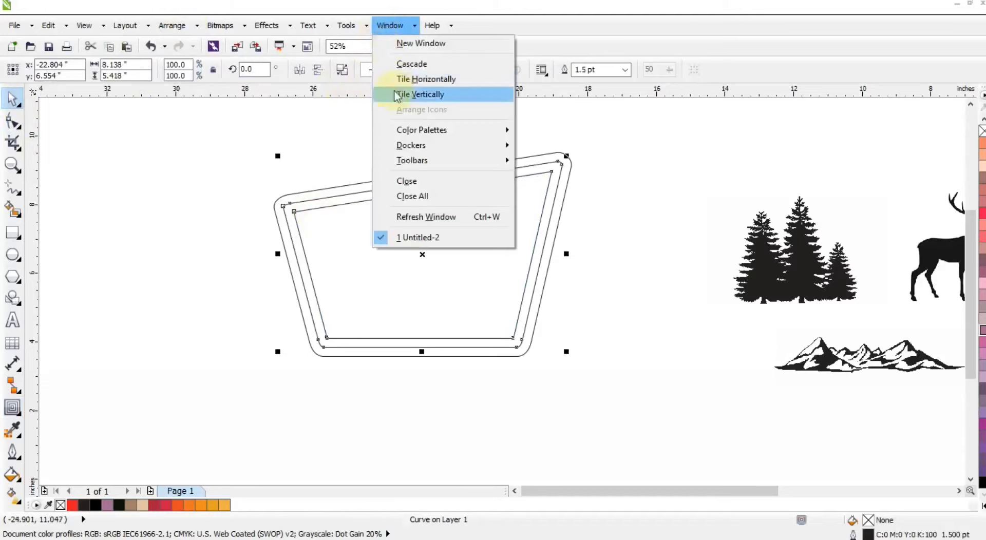
pyautogui.moveTo(403, 146)
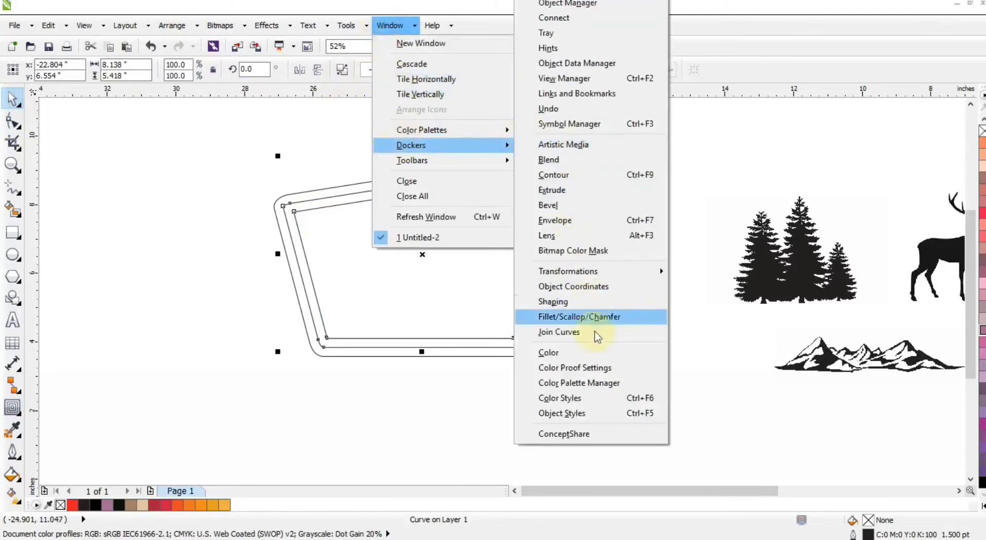
pyautogui.click(580, 318)
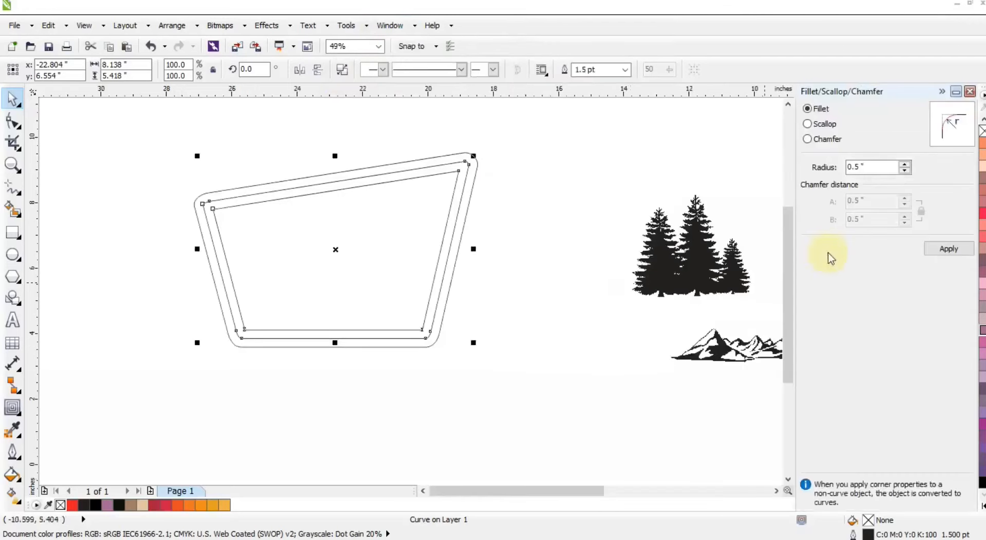
pyautogui.click(816, 124)
pyautogui.click(809, 111)
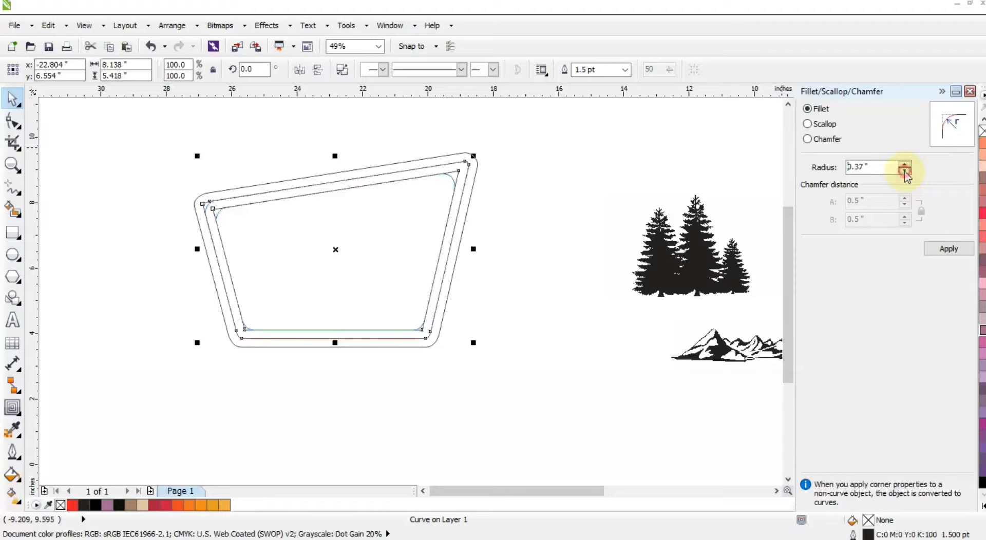
pyautogui.click(945, 251)
pyautogui.click(615, 175)
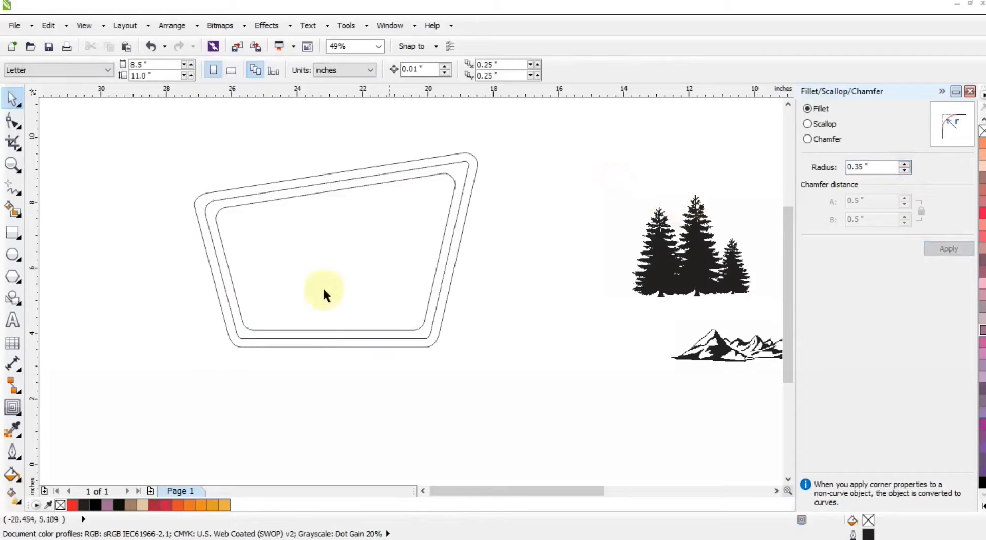
# Step: Break the combined inner curve apart into separate shapes and close the fillet settings
pyautogui.click(326, 284)
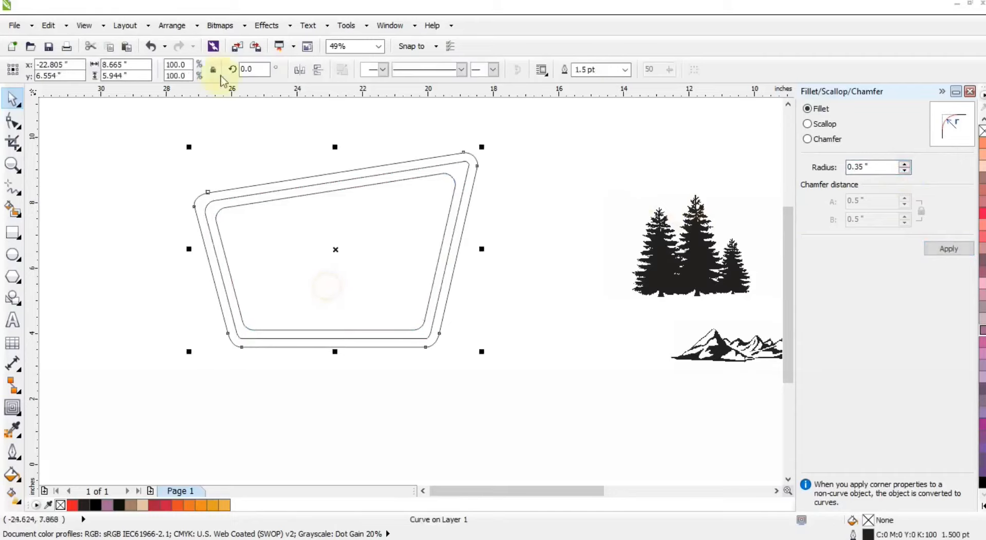
pyautogui.click(190, 28)
pyautogui.click(72, 257)
pyautogui.press('Tab')
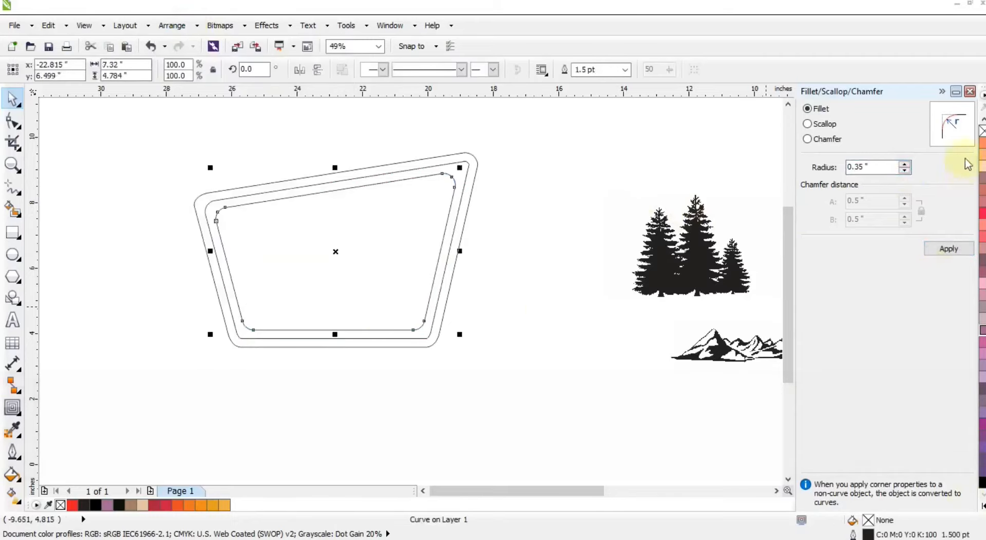
pyautogui.click(970, 92)
# Step: Fill the innermost shape with white and the middle shape with black
pyautogui.click(981, 508)
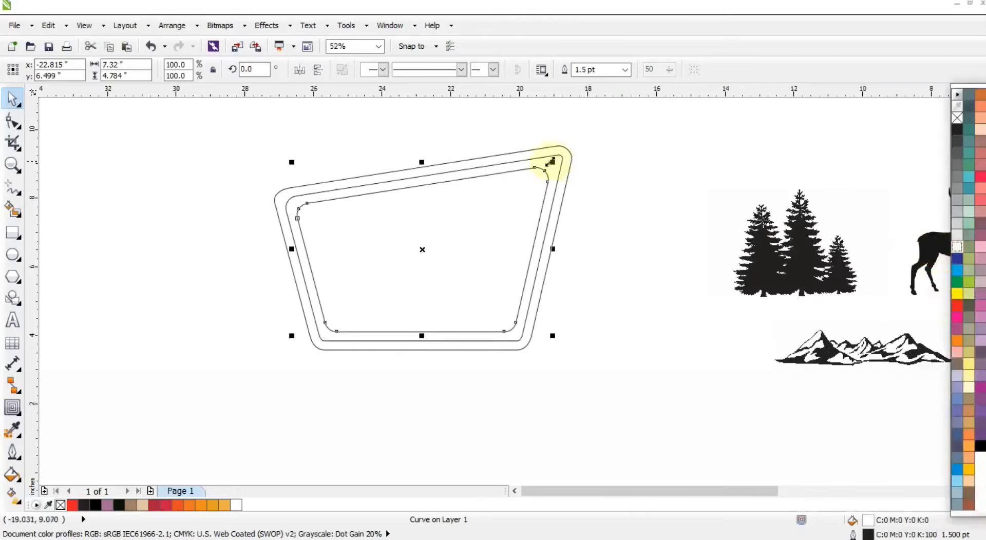
pyautogui.click(543, 158)
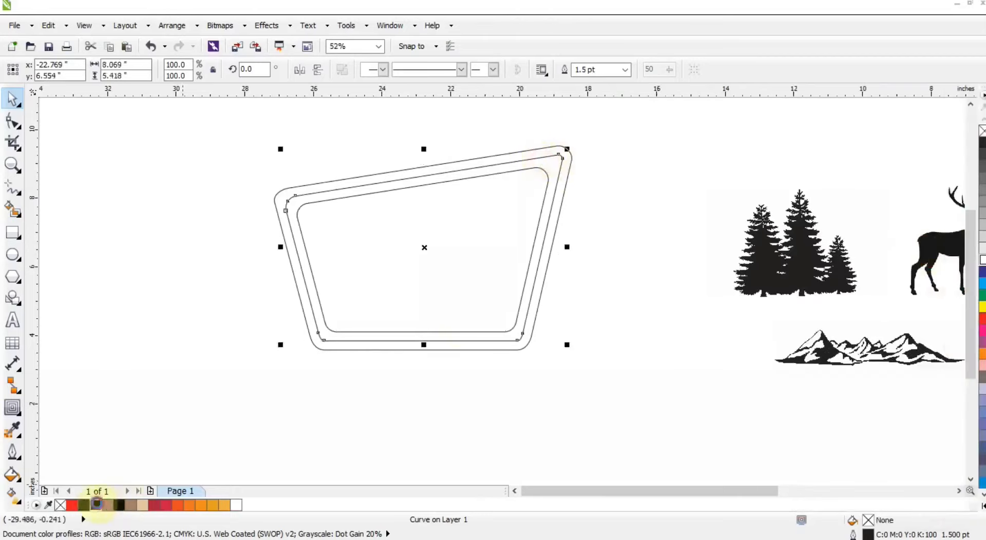
pyautogui.click(97, 505)
# Step: Fill the outermost frame shape with light grey after trying the orange swatch
pyautogui.click(434, 347)
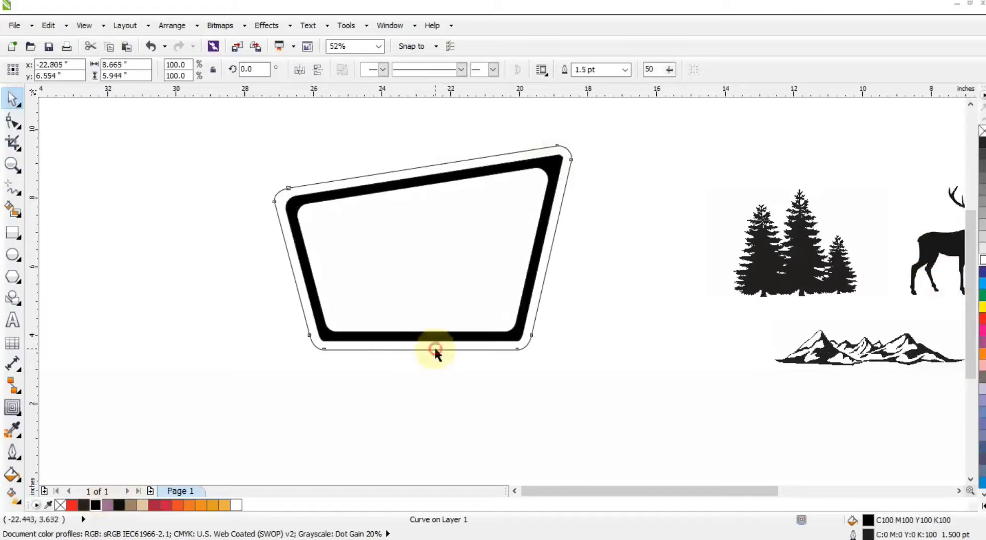
pyautogui.click(226, 505)
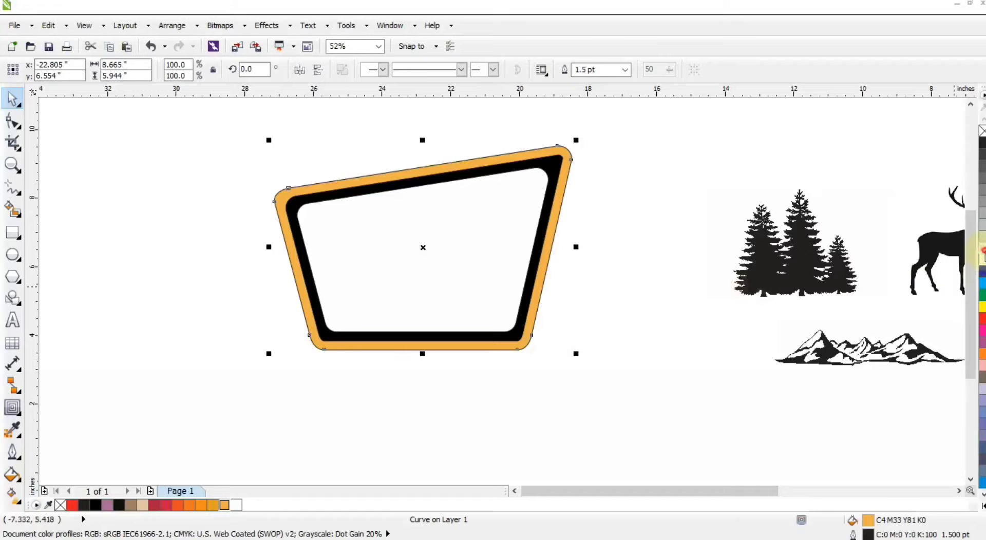
pyautogui.click(983, 252)
pyautogui.click(683, 208)
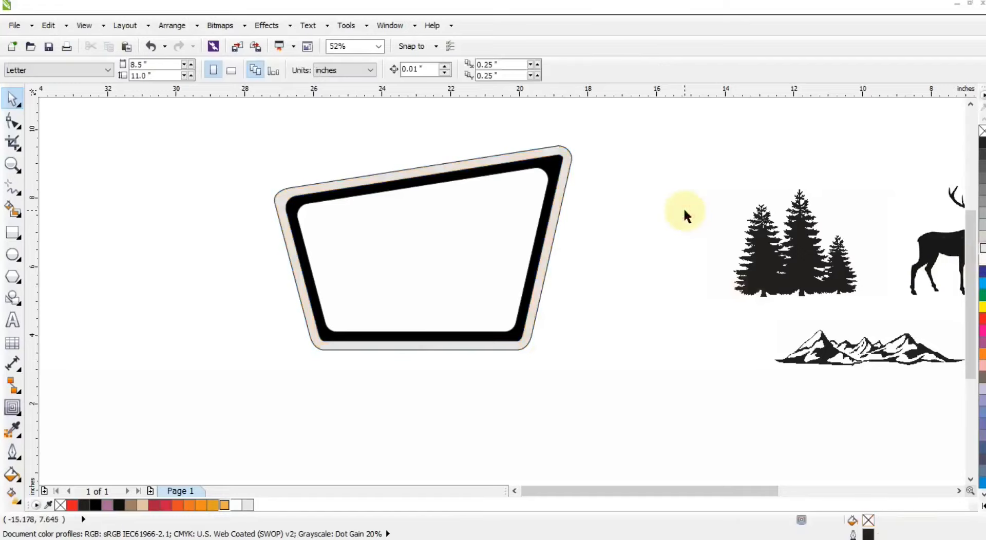
pyautogui.moveTo(667, 121); pyautogui.dragTo(248, 369)
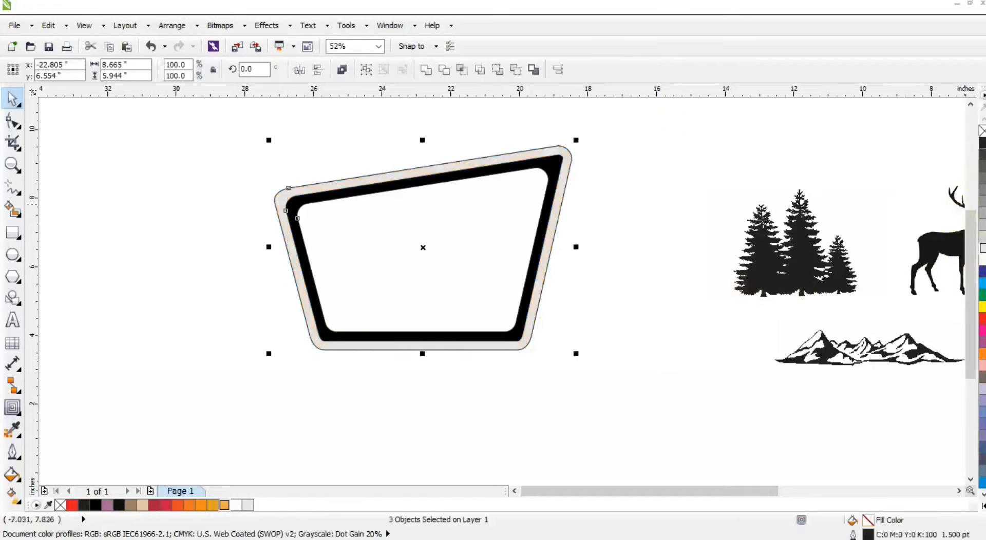
pyautogui.click(753, 174)
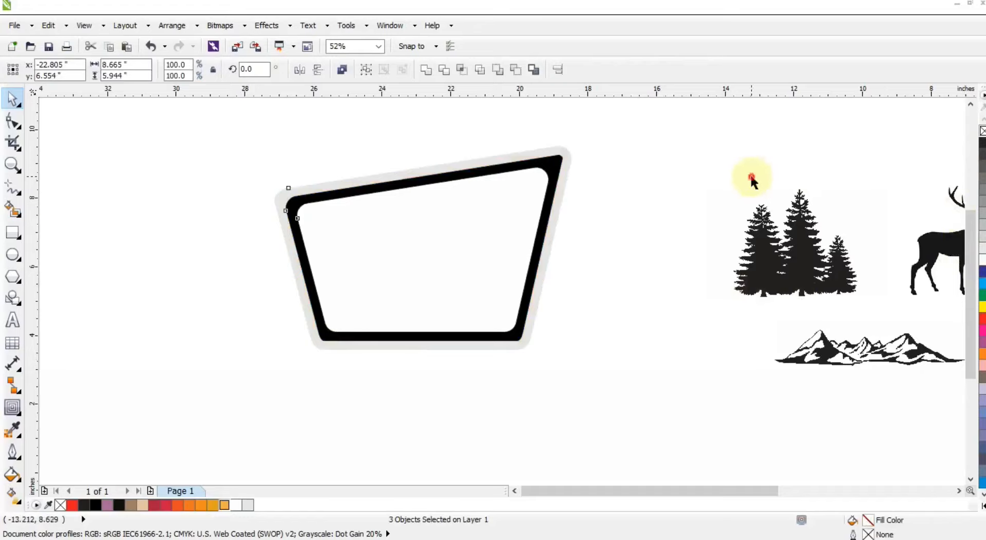
pyautogui.hotkey('ctrl', 'z')
pyautogui.click(662, 283)
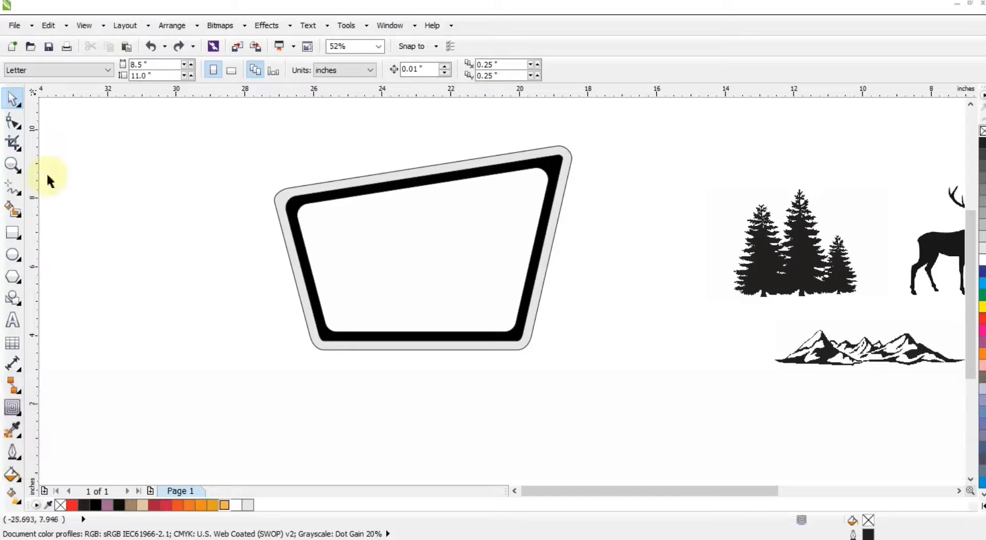
# Step: Draw four wavy freehand lines across the frame, stacked one above another and extending past both sides
pyautogui.click(13, 188)
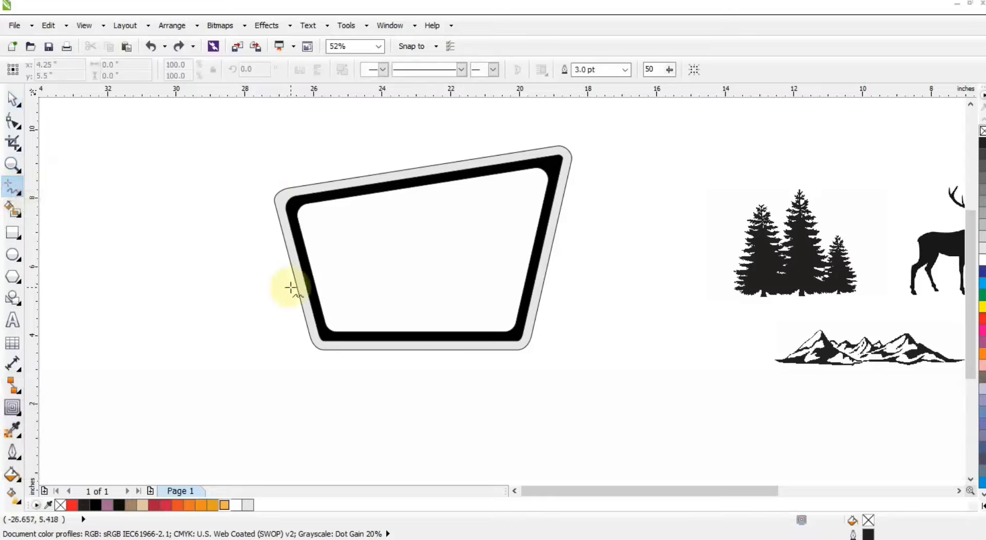
pyautogui.moveTo(291, 287)
pyautogui.mouseDown()
pyautogui.moveTo(459, 280)
pyautogui.moveTo(540, 299)
pyautogui.moveTo(535, 273)
pyautogui.moveTo(495, 249)
pyautogui.moveTo(377, 252)
pyautogui.moveTo(290, 273)
pyautogui.moveTo(361, 212)
pyautogui.moveTo(470, 198)
pyautogui.moveTo(573, 223)
pyautogui.moveTo(495, 186)
pyautogui.moveTo(456, 184)
pyautogui.moveTo(374, 192)
pyautogui.moveTo(275, 228)
pyautogui.mouseUp()
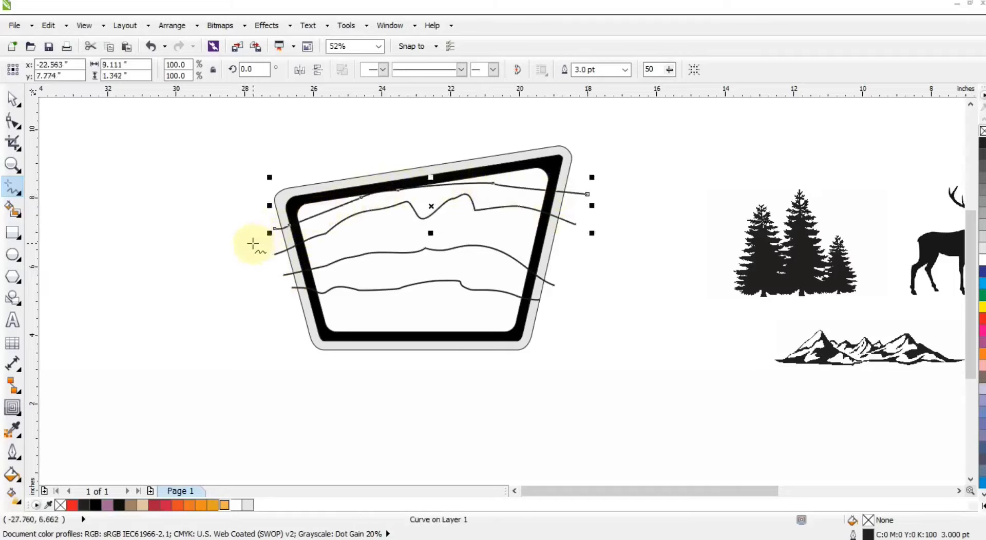
# Step: Smart-fill every area between the wavy lines inside the black border with blue and a 0.5 pt outline
pyautogui.click(13, 215)
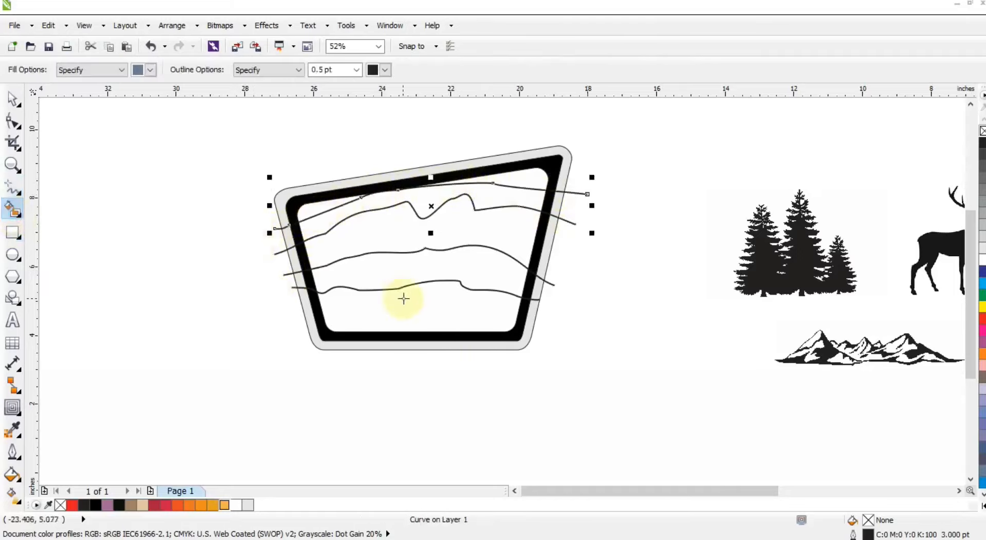
pyautogui.click(404, 299)
pyautogui.click(396, 271)
pyautogui.click(385, 236)
pyautogui.click(368, 203)
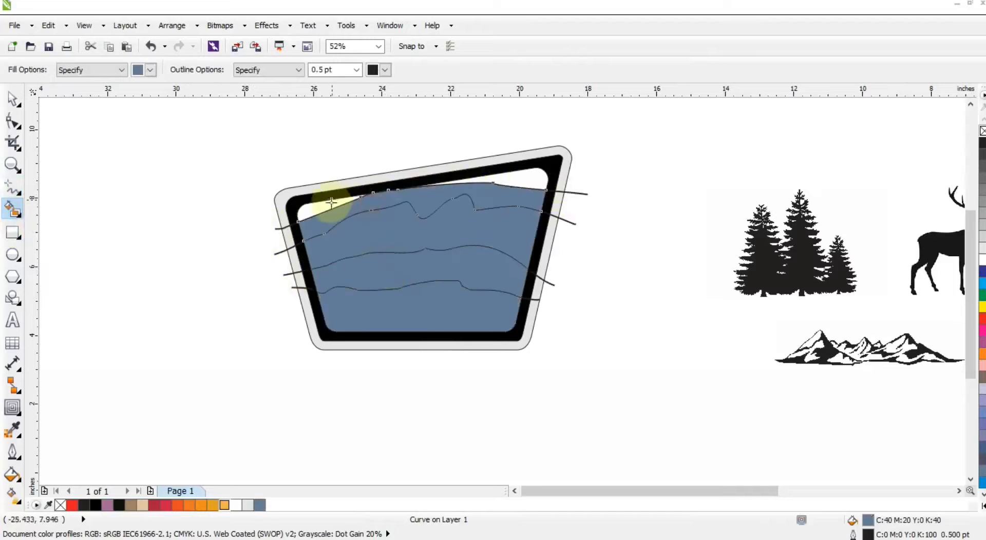
pyautogui.click(332, 202)
pyautogui.click(489, 178)
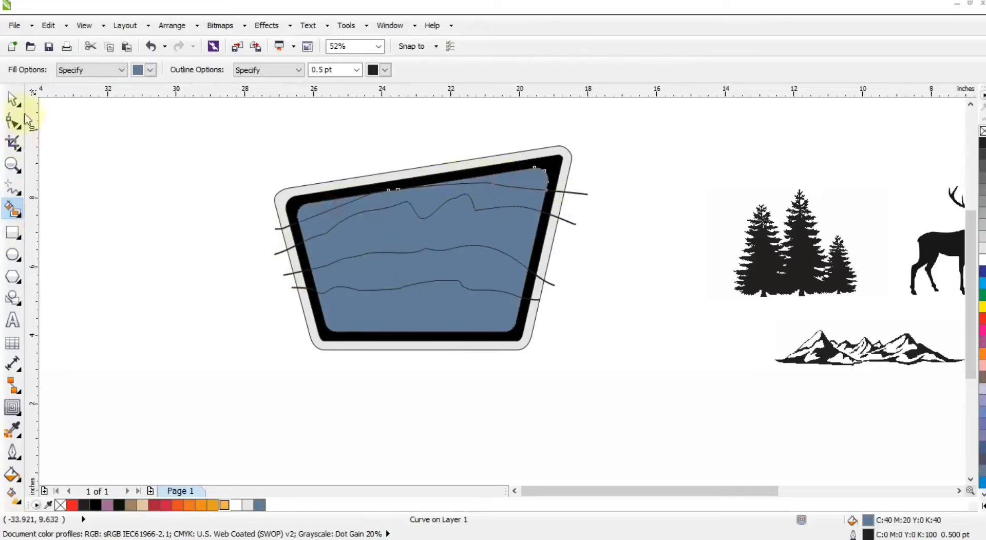
# Step: Delete the four freehand lines that extend past the frame, keeping the filled blue areas
pyautogui.click(13, 99)
pyautogui.press('Delete')
pyautogui.click(565, 221)
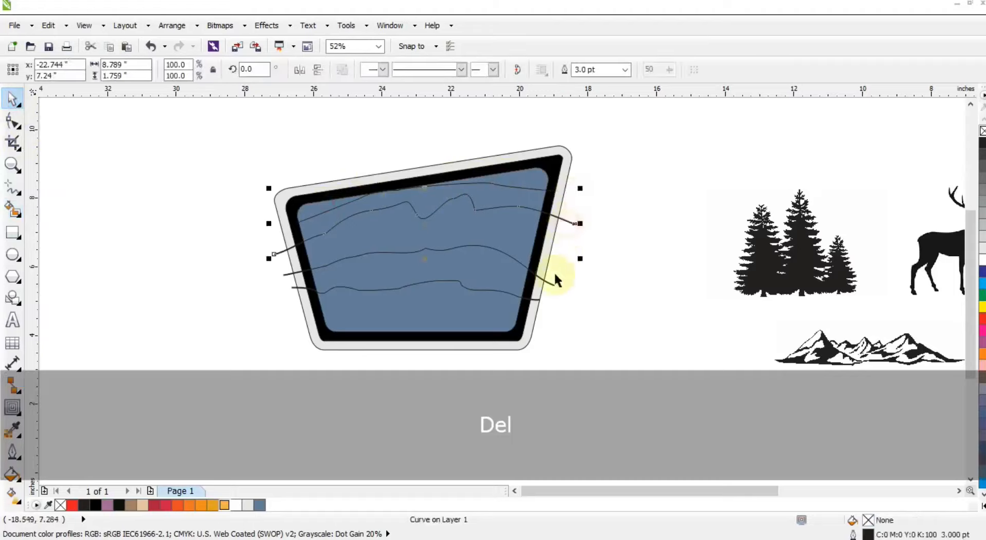
pyautogui.press('Delete')
pyautogui.click(551, 282)
pyautogui.press('Delete')
pyautogui.click(536, 297)
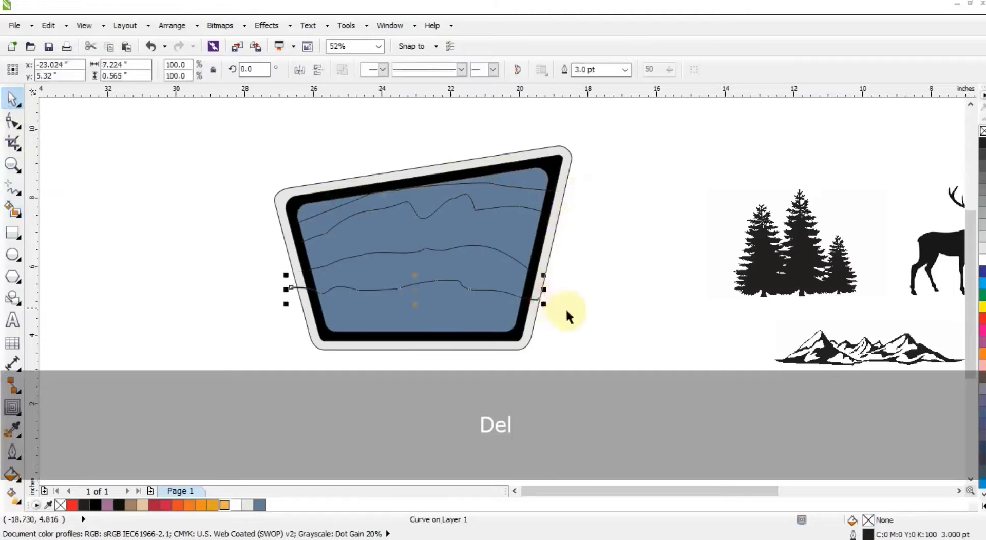
pyautogui.press('Delete')
# Step: Fill the three lower blue bands, from the bottom up, with dark red, bright red and orange-red
pyautogui.click(452, 314)
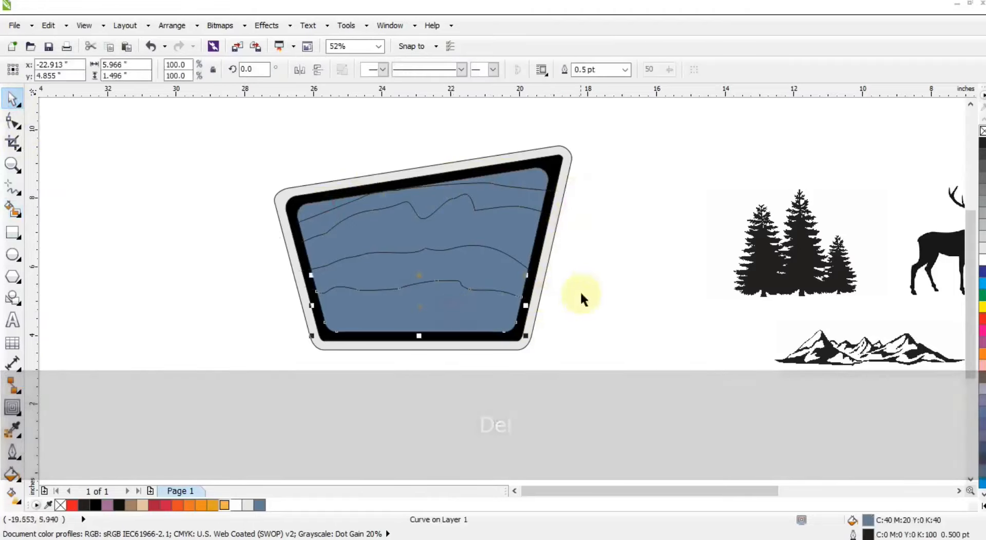
pyautogui.click(155, 506)
pyautogui.click(415, 263)
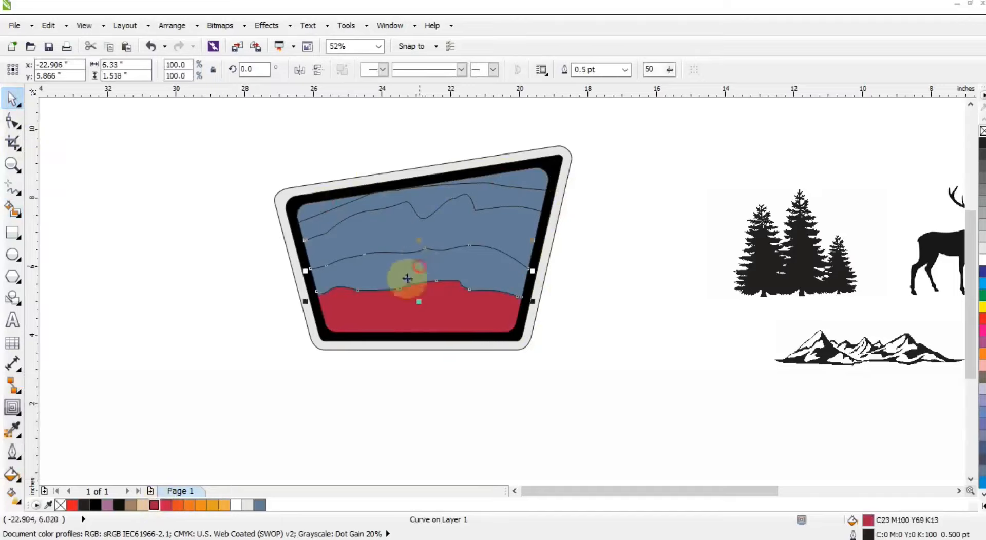
pyautogui.click(166, 506)
pyautogui.click(359, 232)
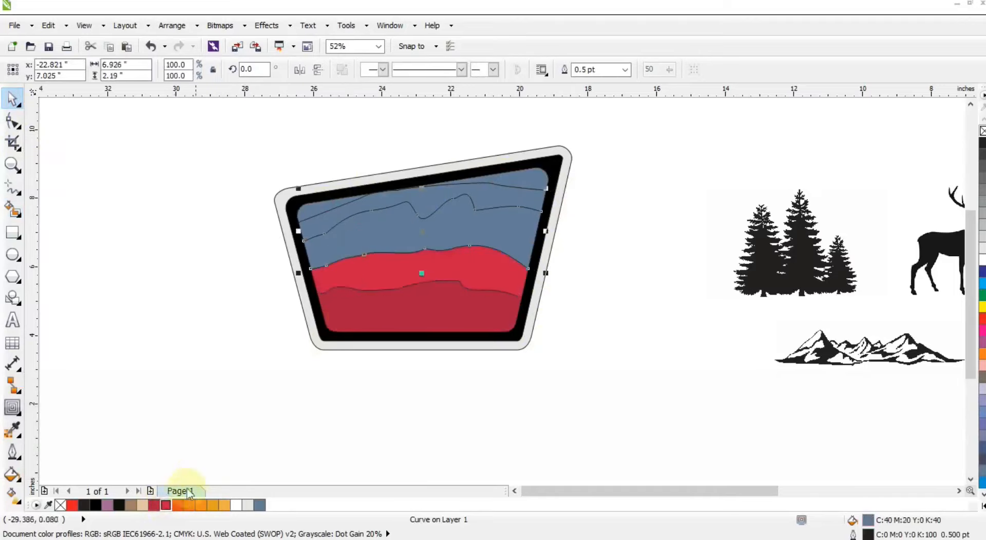
pyautogui.click(177, 506)
# Step: Fill the band above the orange-red one with orange and both remaining top areas with lighter orange C2 M53 Y100 K0
pyautogui.click(338, 220)
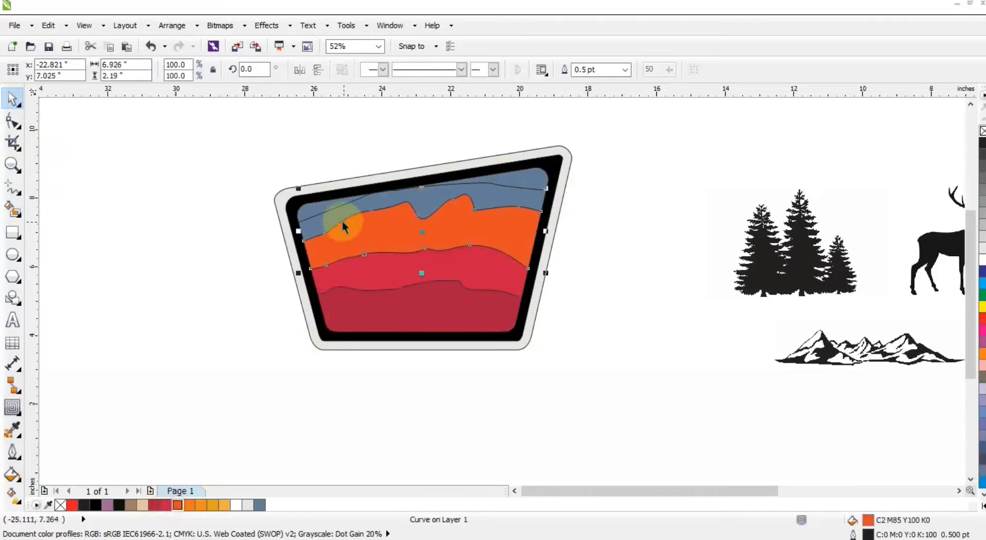
pyautogui.click(193, 506)
pyautogui.keyDown('shift'); pyautogui.click(532, 178); pyautogui.keyUp('shift')
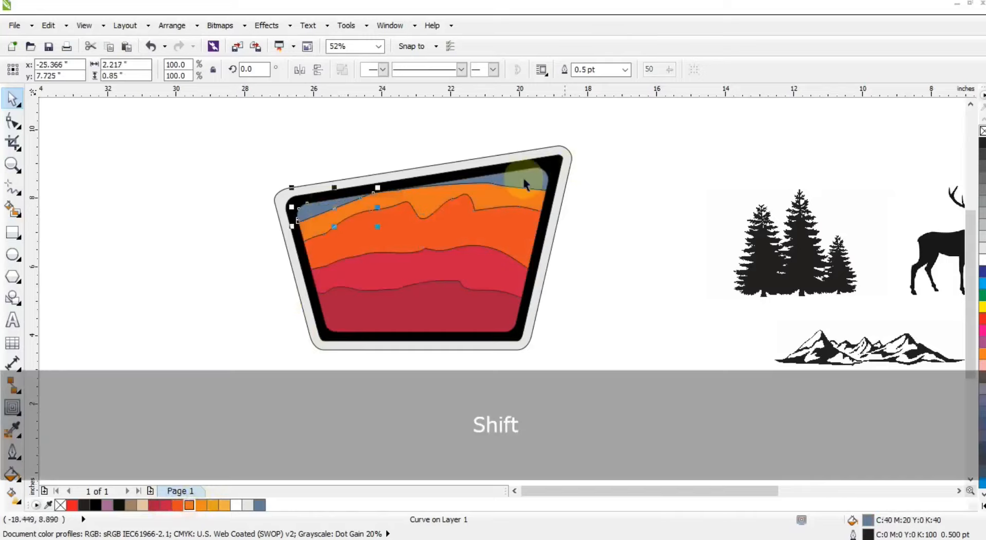
pyautogui.click(201, 506)
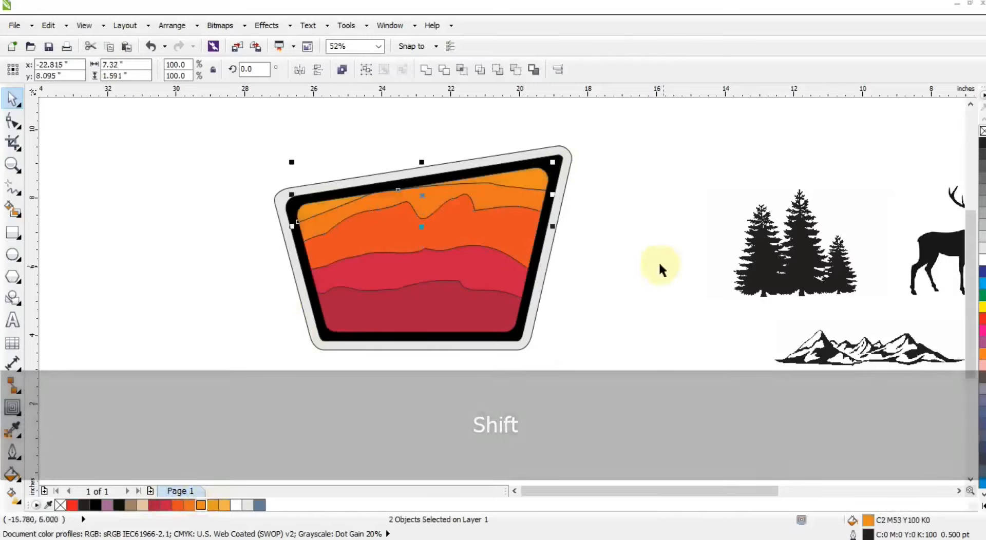
pyautogui.click(657, 261)
# Step: Remove the outlines from all seven coloured band shapes inside the black border
pyautogui.moveTo(598, 158); pyautogui.dragTo(292, 340)
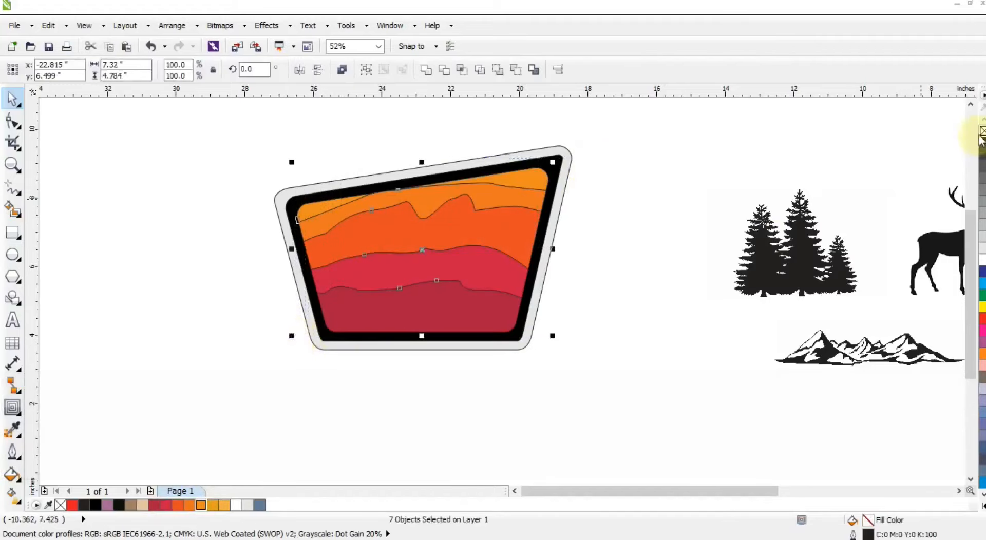
pyautogui.click(732, 195)
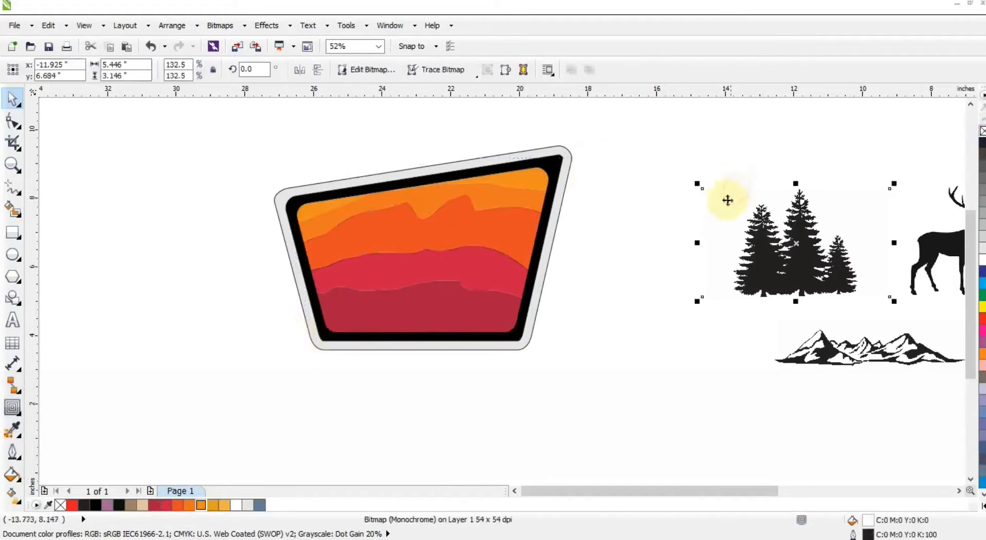
pyautogui.click(626, 250)
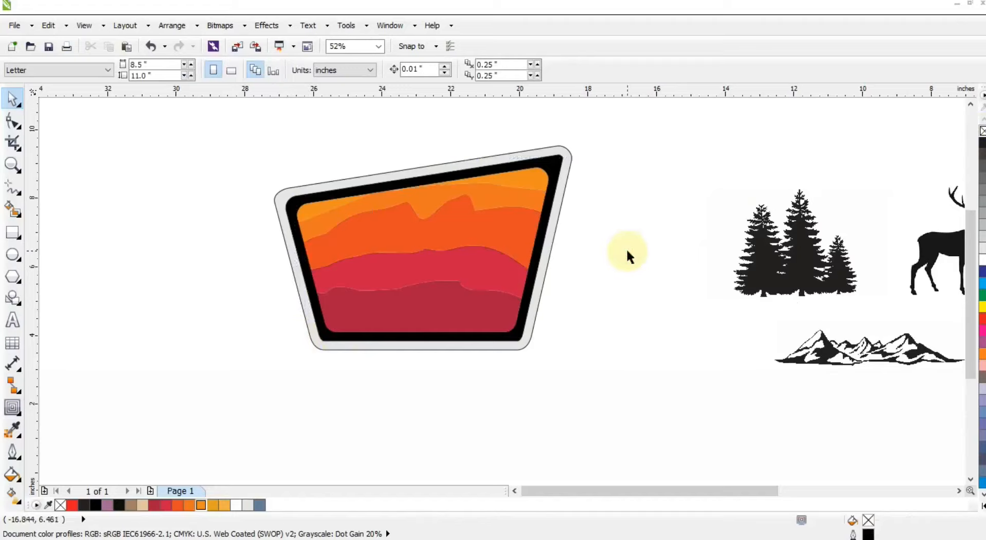
# Step: Bring the tree bitmap closer to the badge, outline-trace it as a low quality image with maximum detail, and ungroup the result
pyautogui.click(760, 277)
pyautogui.moveTo(760, 269); pyautogui.dragTo(671, 283)
pyautogui.rightClick(673, 285)
pyautogui.moveTo(815, 35)
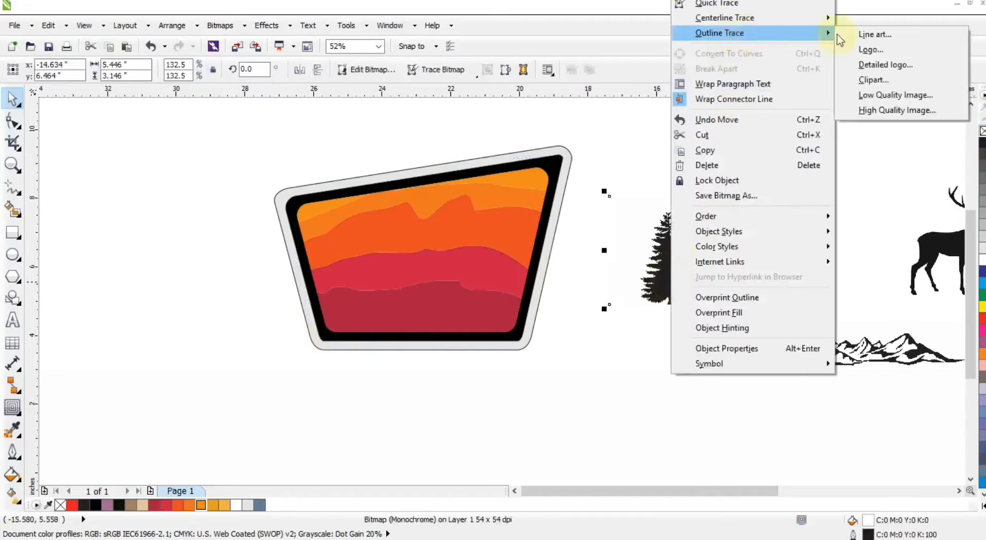
pyautogui.click(879, 92)
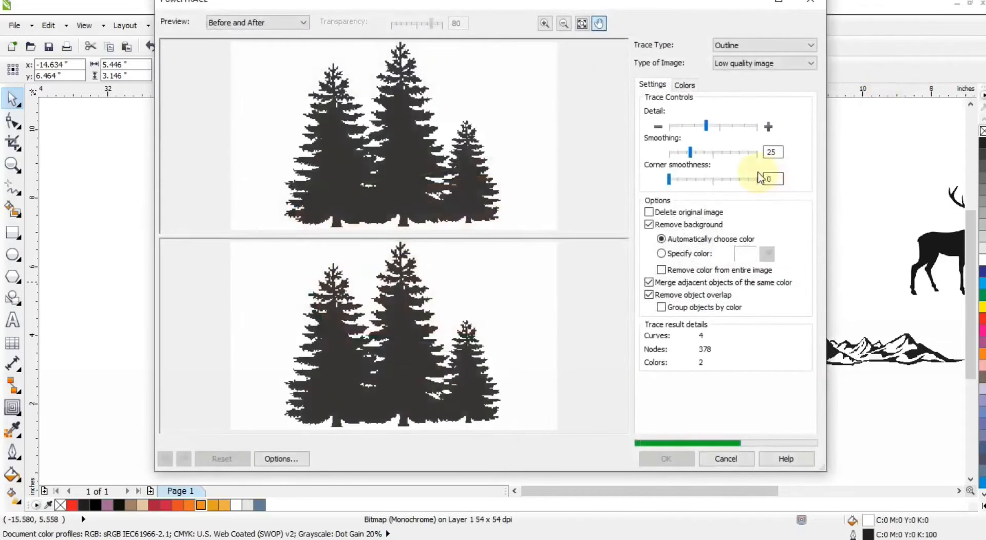
pyautogui.click(758, 127)
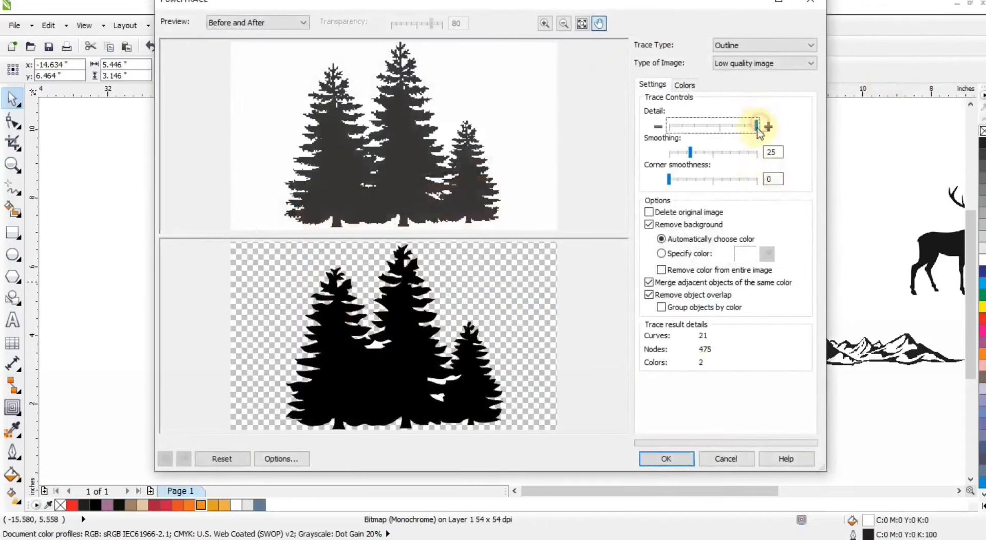
pyautogui.click(666, 458)
pyautogui.click(343, 71)
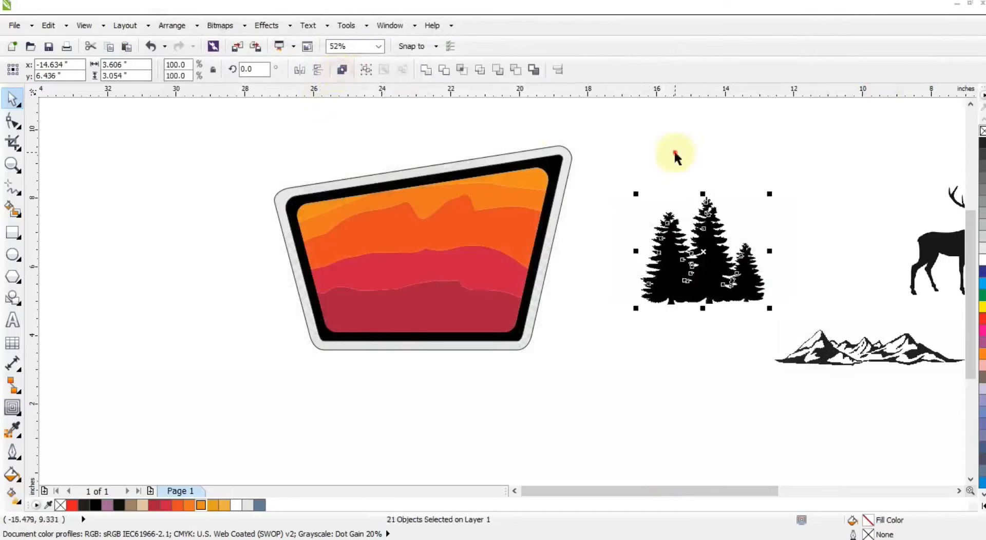
# Step: Move the traced trees off the original tree bitmap and delete that bitmap
pyautogui.moveTo(704, 239); pyautogui.dragTo(607, 337)
pyautogui.click(661, 271)
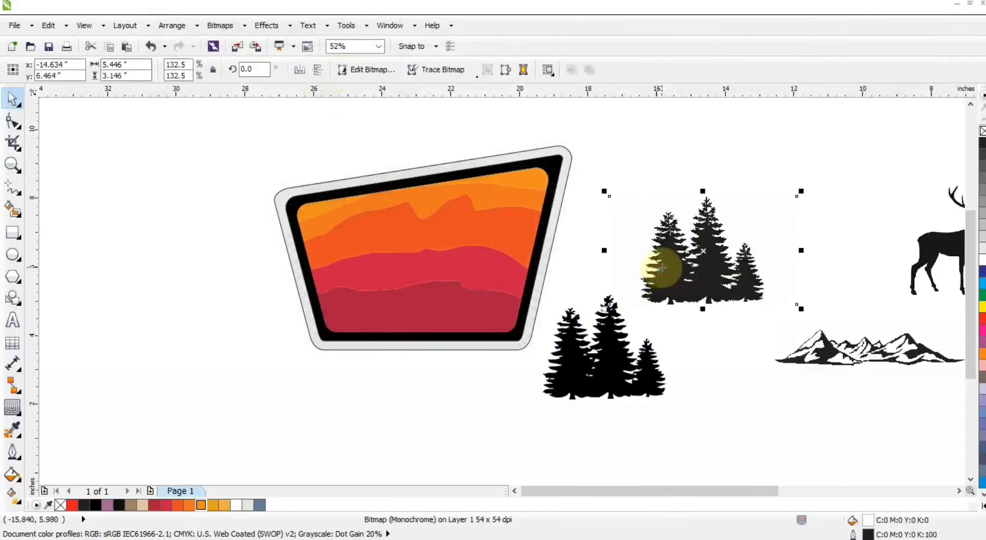
pyautogui.press('Delete')
# Step: Scale down the traced trees, place them at the frame's left inner edge, and bring them to the front
pyautogui.click(631, 383)
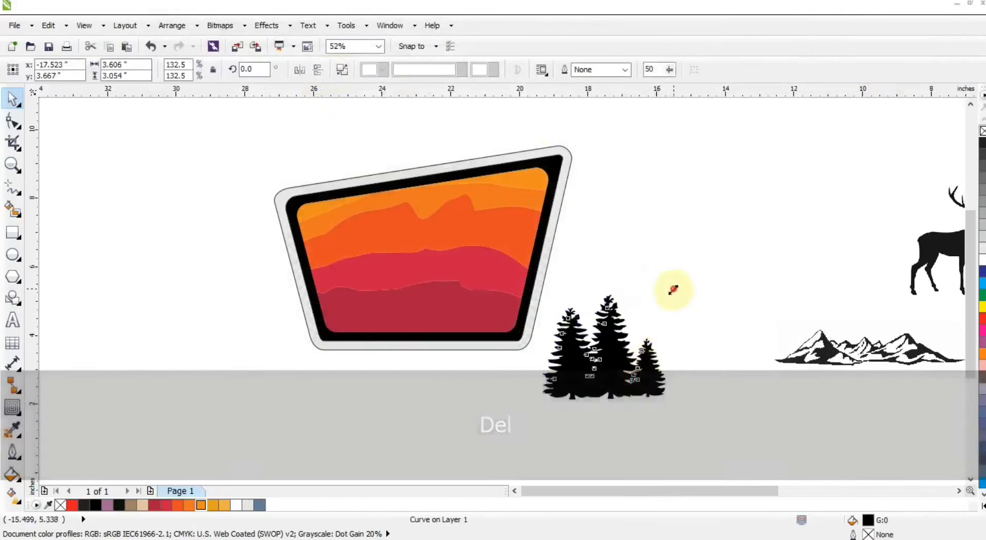
pyautogui.moveTo(673, 287)
pyautogui.mouseDown()
pyautogui.moveTo(646, 324)
pyautogui.moveTo(632, 322)
pyautogui.mouseUp()
pyautogui.moveTo(568, 363); pyautogui.dragTo(330, 268)
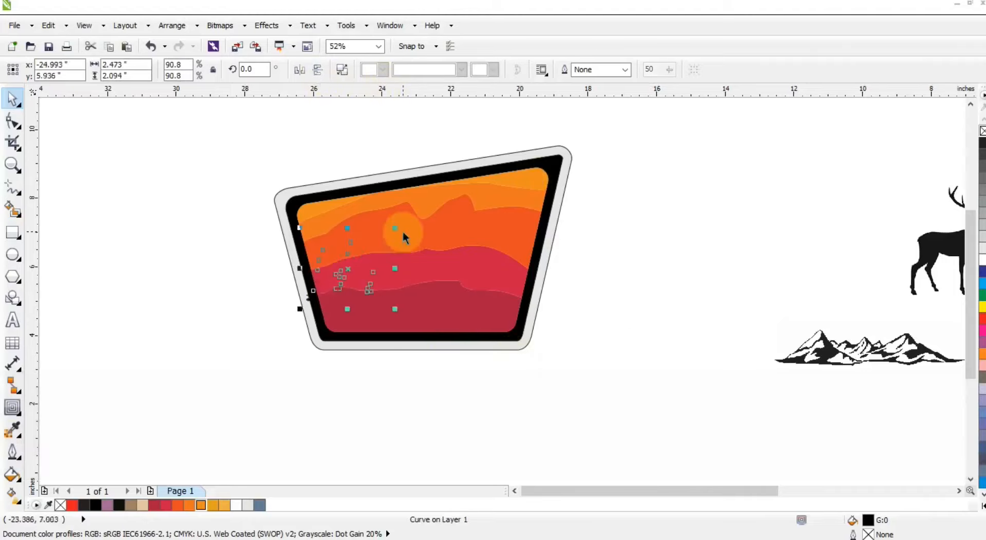
pyautogui.hotkey('shift', 'pageup')
pyautogui.moveTo(392, 226); pyautogui.dragTo(369, 250)
# Step: Duplicate the tree cluster twice towards the frame's centre, scaling the copies to about 1.43 by 1.21 inches
pyautogui.moveTo(339, 299); pyautogui.dragTo(364, 291)
pyautogui.moveTo(393, 249); pyautogui.dragTo(388, 253)
pyautogui.moveTo(360, 286); pyautogui.dragTo(391, 284)
pyautogui.rightClick(391, 284)
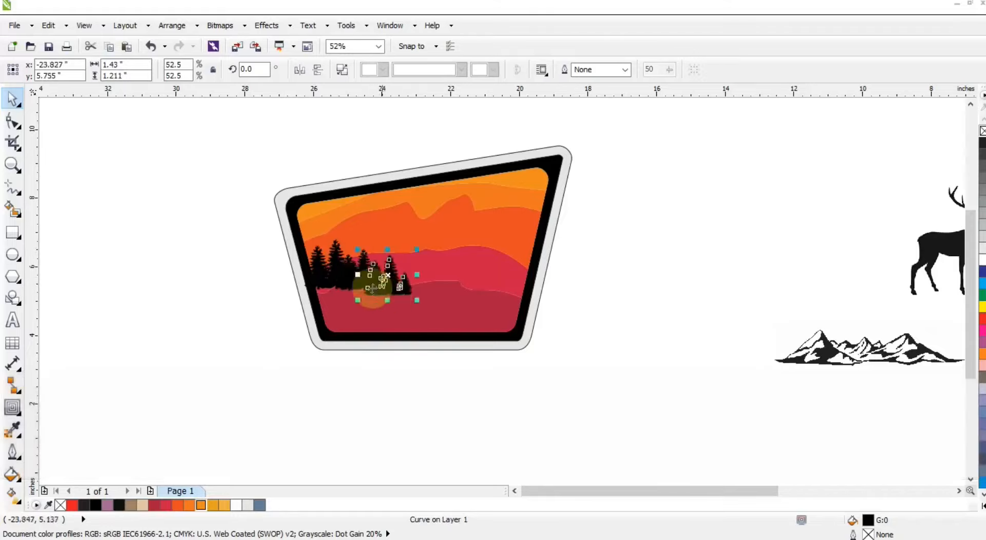
# Step: Weld the three tree clusters into one shape and place a mirrored copy along the frame's right inner edge
pyautogui.keyDown('shift'); pyautogui.click(361, 276); pyautogui.keyUp('shift')
pyautogui.keyDown('shift'); pyautogui.click(328, 262); pyautogui.keyUp('shift')
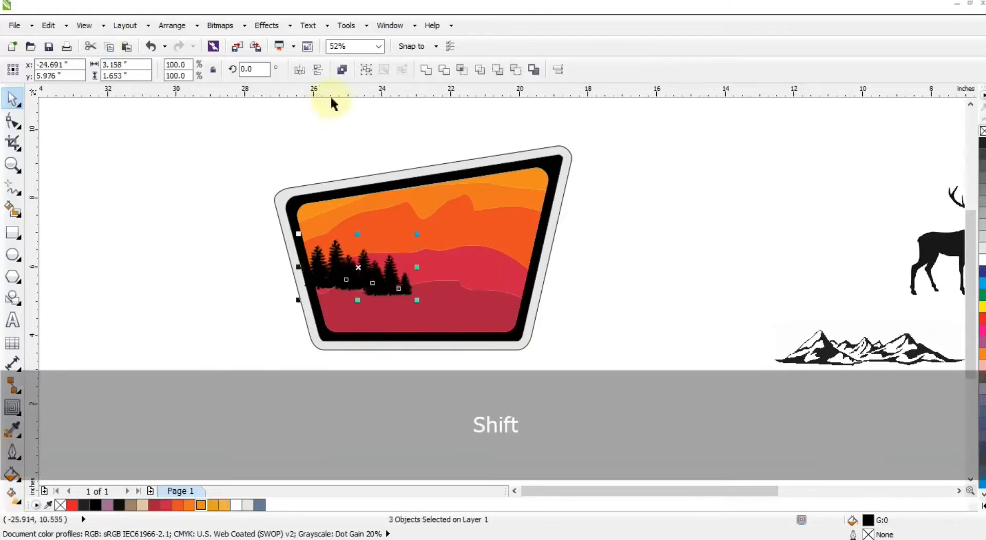
pyautogui.click(425, 70)
pyautogui.moveTo(295, 268); pyautogui.dragTo(476, 278)
pyautogui.moveTo(400, 285); pyautogui.dragTo(451, 272)
# Step: Weld the left and right tree groups together and narrow the welded shape so it fits inside the black border
pyautogui.keyDown('shift'); pyautogui.click(373, 283); pyautogui.keyUp('shift')
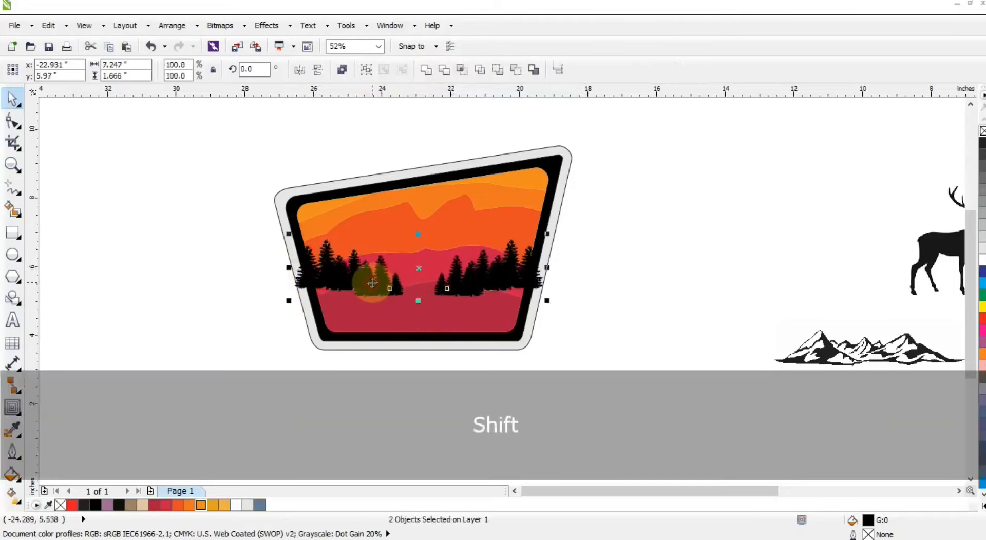
pyautogui.click(425, 72)
pyautogui.click(282, 347)
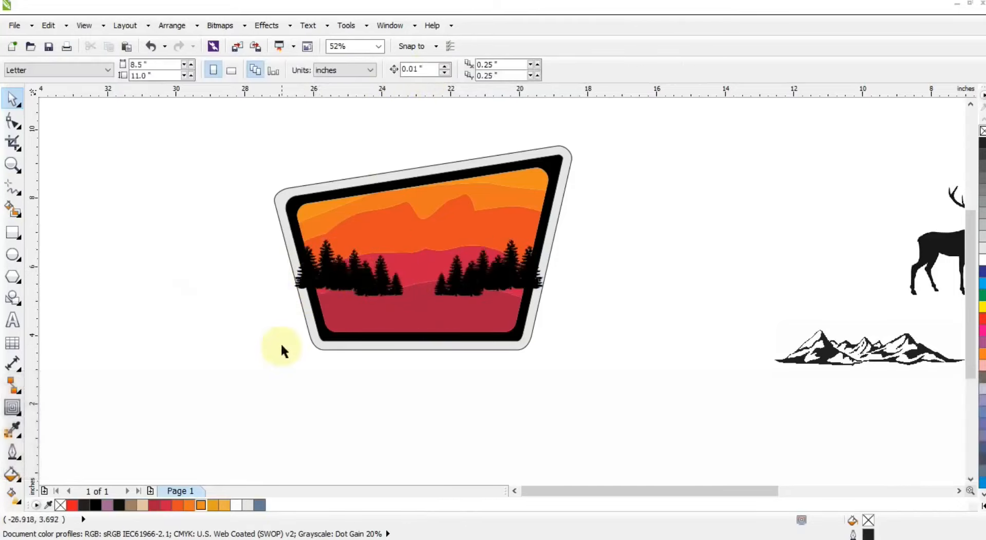
pyautogui.click(470, 279)
pyautogui.moveTo(549, 268); pyautogui.dragTo(537, 269)
pyautogui.click(623, 296)
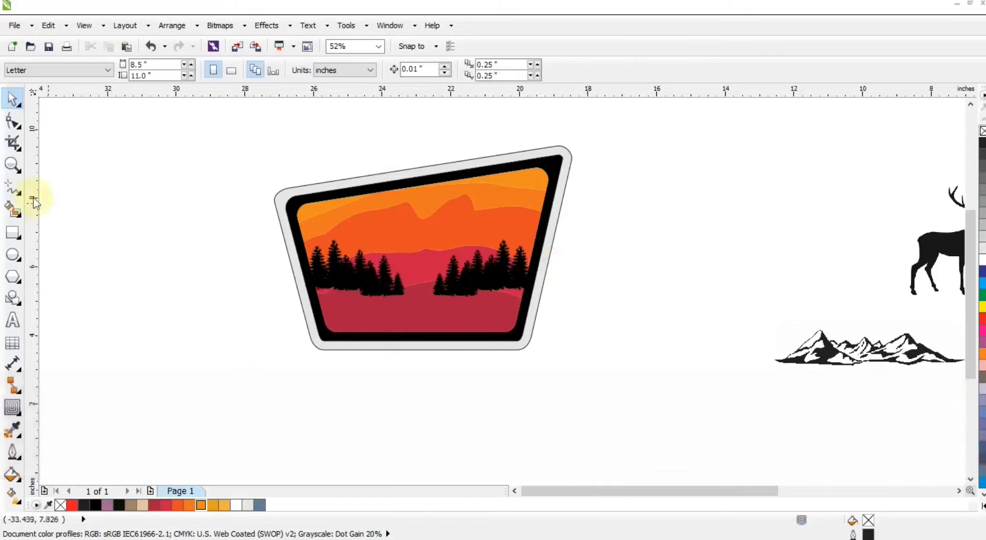
# Step: Fill the ground areas below the tree line with black
pyautogui.click(13, 188)
pyautogui.click(13, 100)
pyautogui.click(340, 314)
pyautogui.click(260, 505)
pyautogui.moveTo(558, 387); pyautogui.dragTo(282, 264)
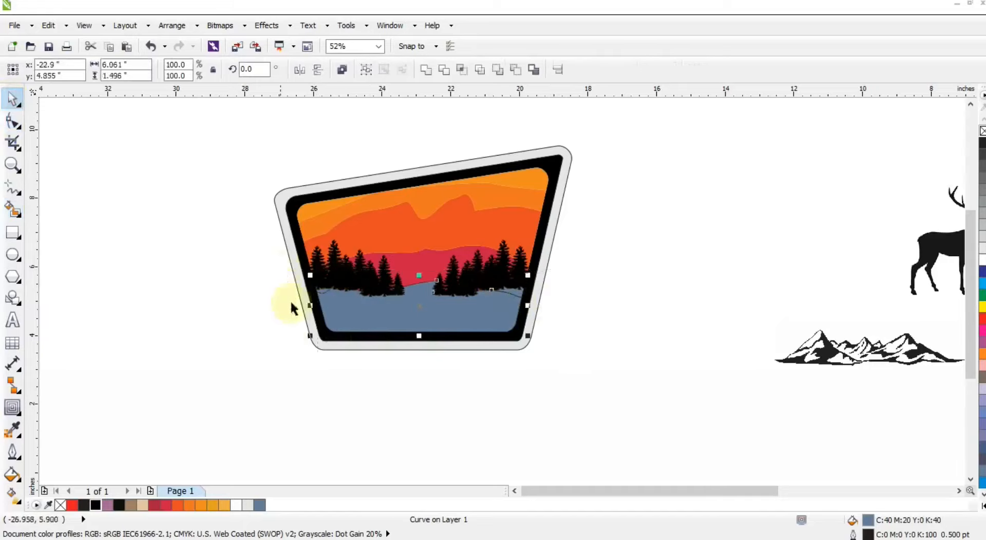
pyautogui.click(96, 505)
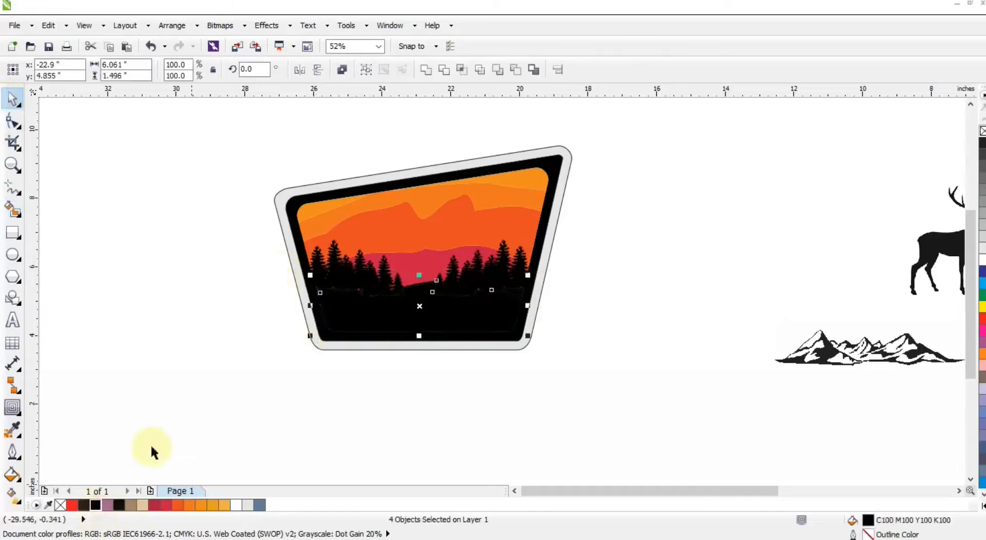
pyautogui.click(183, 396)
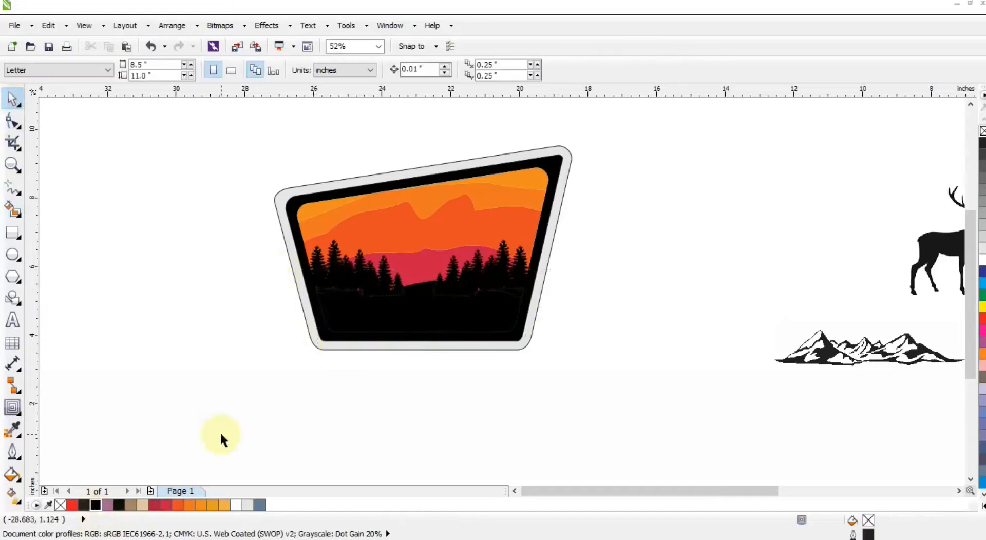
# Step: Move the mountain bitmap closer to the badge and outline-trace it as a low quality image with maximum detail
pyautogui.moveTo(903, 346); pyautogui.dragTo(757, 371)
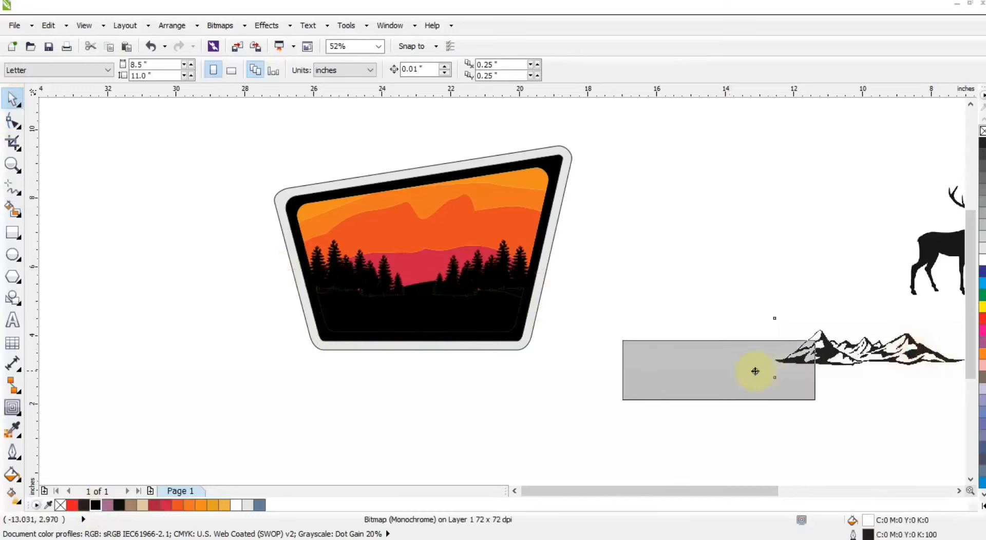
pyautogui.rightClick(783, 362)
pyautogui.moveTo(796, 36)
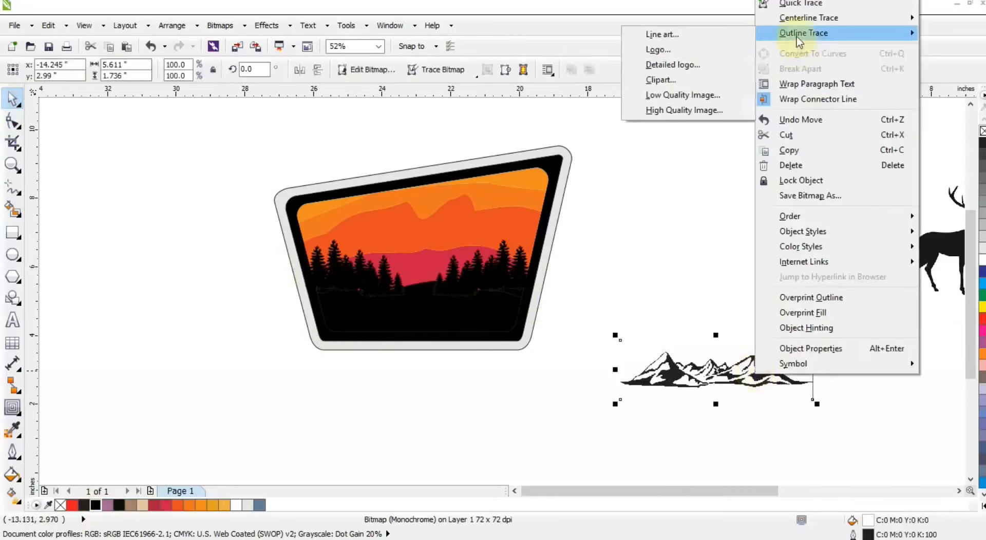
pyautogui.click(675, 93)
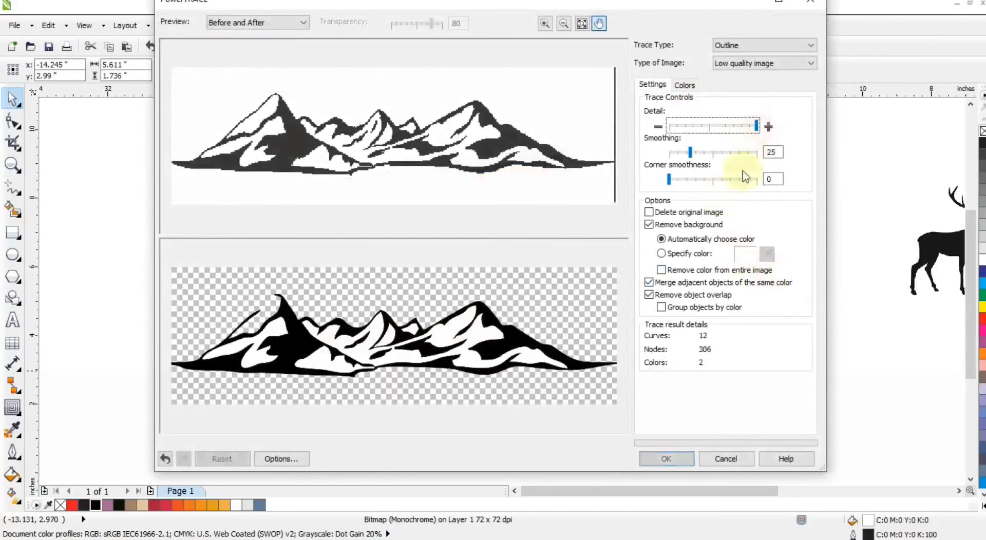
pyautogui.click(678, 458)
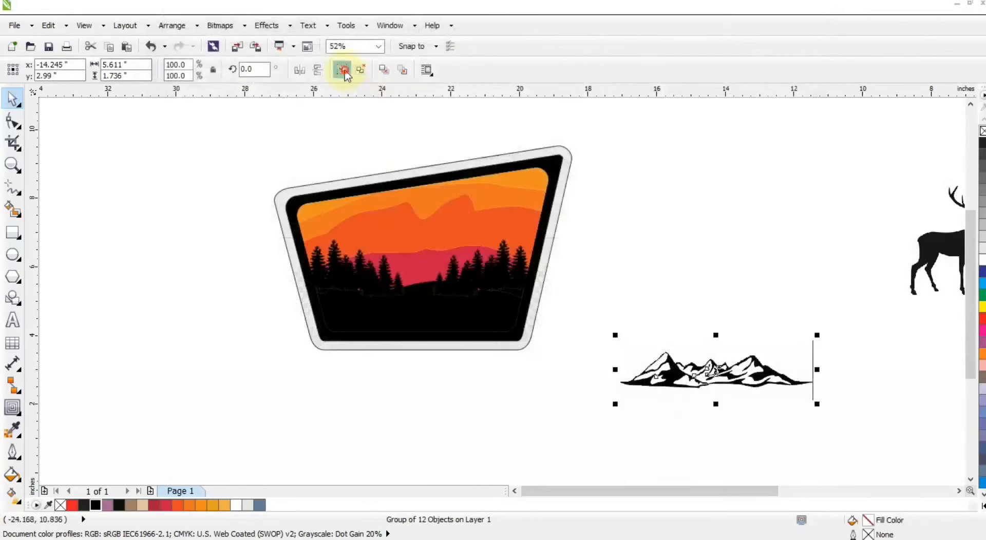
# Step: Ungroup the traced mountains and delete the original bitmap, keeping the traced curve
pyautogui.click(764, 290)
pyautogui.moveTo(811, 371); pyautogui.dragTo(619, 409)
pyautogui.press('Delete')
# Step: Delete the nodes of the stray vertical line at the right end of the traced mountain curve
pyautogui.click(767, 368)
pyautogui.hotkey('shift', 'F2')
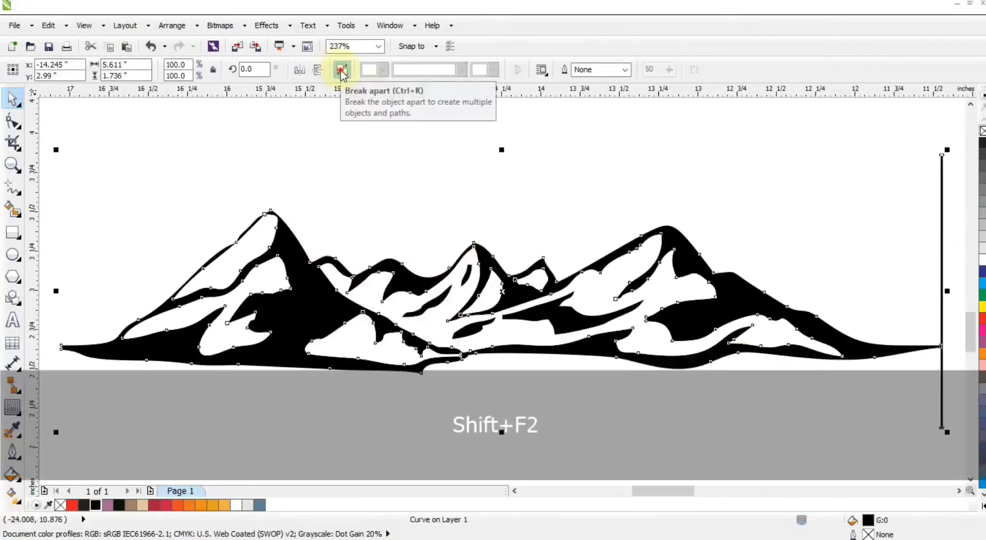
pyautogui.press('F3')
pyautogui.press('Escape')
pyautogui.doubleClick(680, 248)
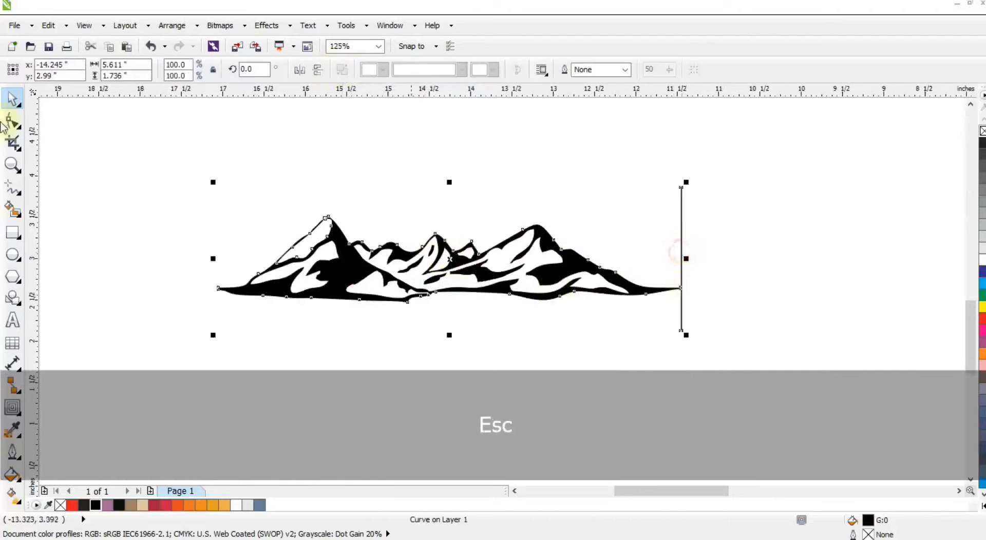
pyautogui.press('Delete')
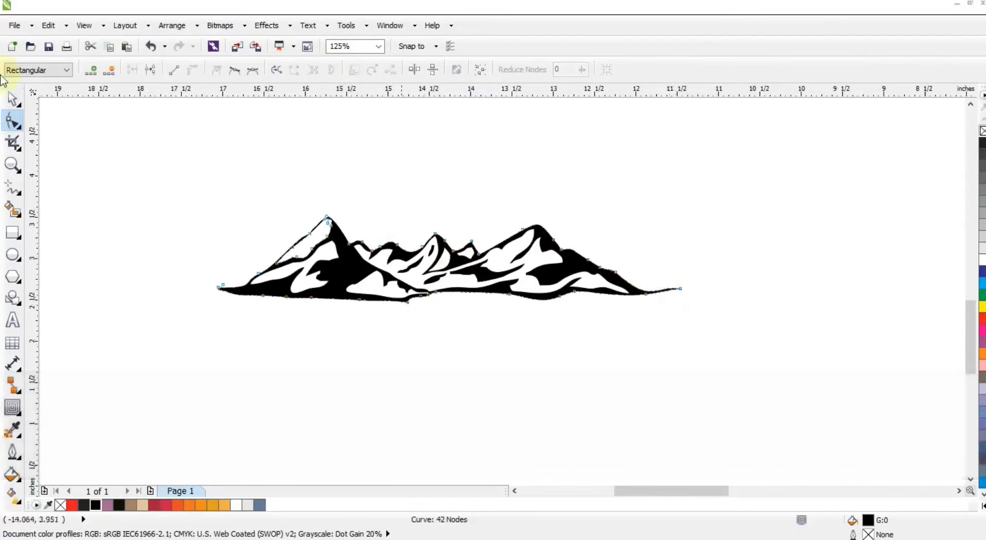
pyautogui.press('Escape')
# Step: Fill the gap areas inside the mountains with black, weld them into one shape, and fill the mountain silhouette with tan
pyautogui.moveTo(360, 347); pyautogui.dragTo(353, 347)
pyautogui.click(97, 506)
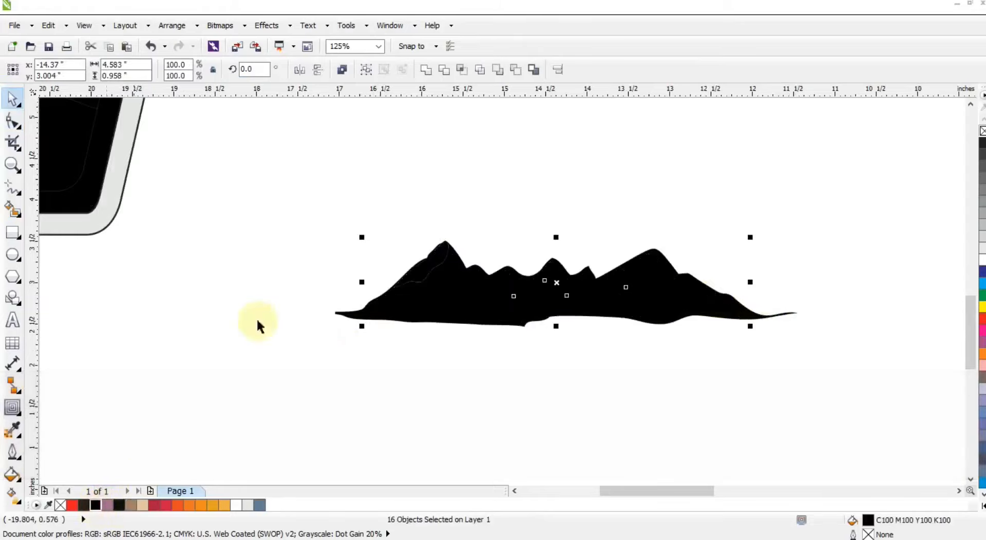
pyautogui.click(425, 70)
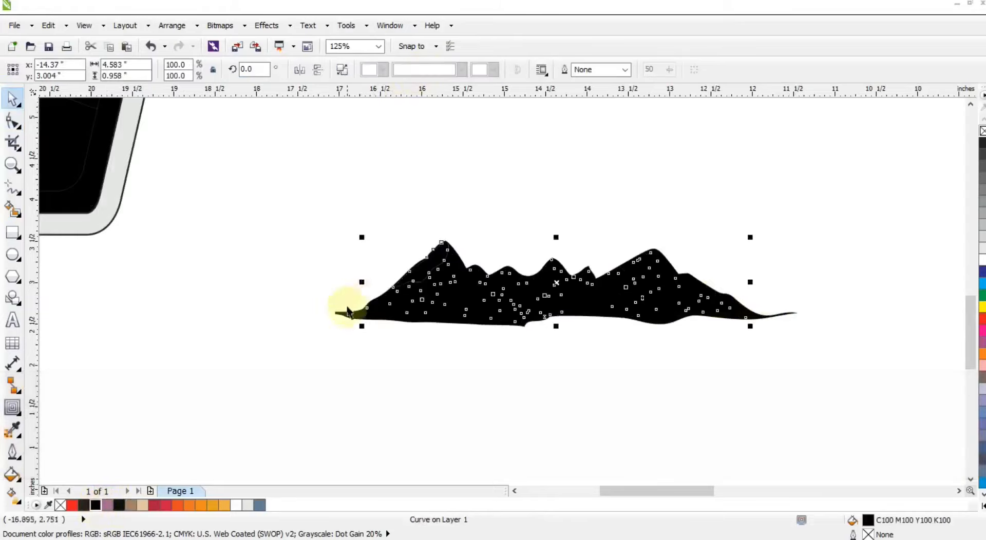
pyautogui.click(147, 506)
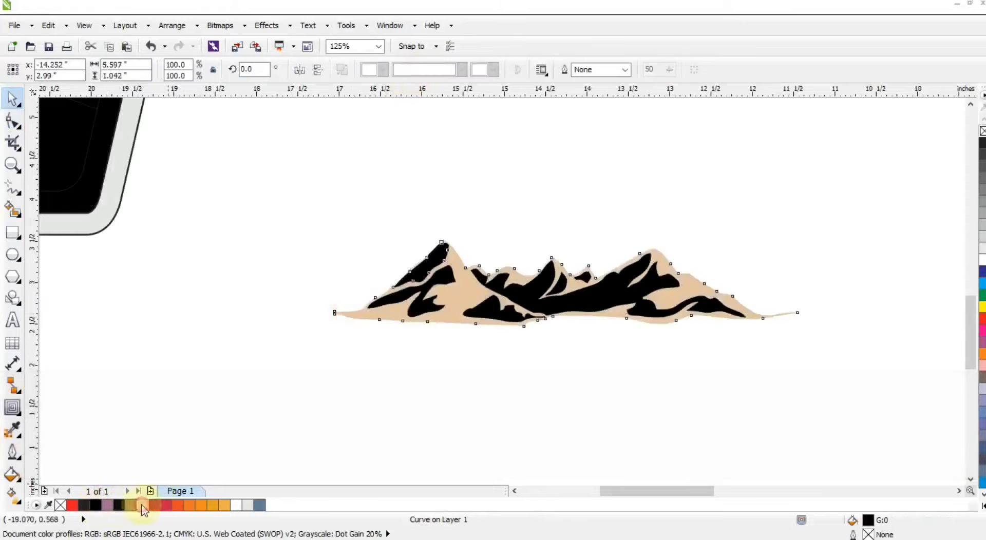
# Step: Select both parts of the tan-and-black mountains and move them onto the lower right of the badge
pyautogui.click(247, 352)
pyautogui.press('F3')
pyautogui.moveTo(529, 287); pyautogui.dragTo(645, 352)
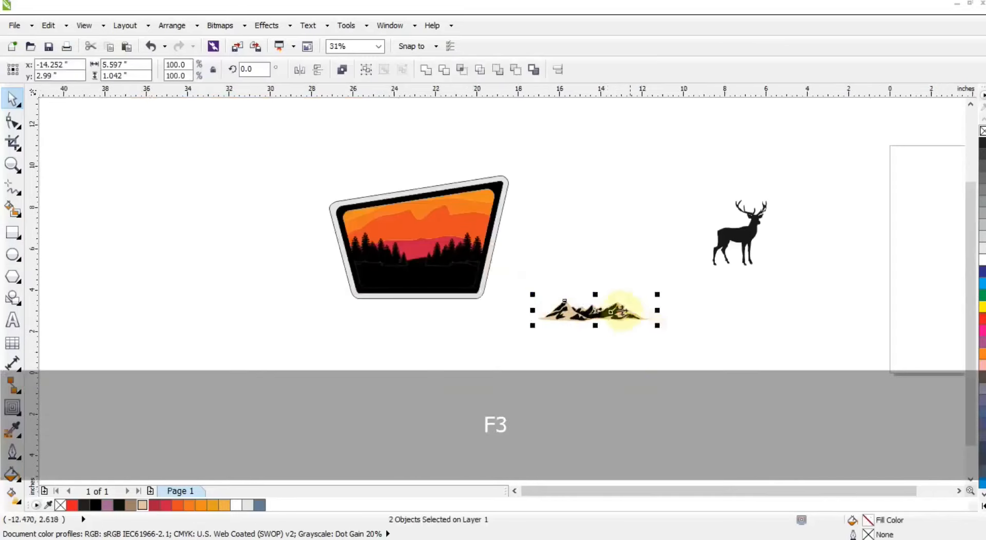
pyautogui.moveTo(620, 308); pyautogui.dragTo(484, 267)
pyautogui.press('shift')
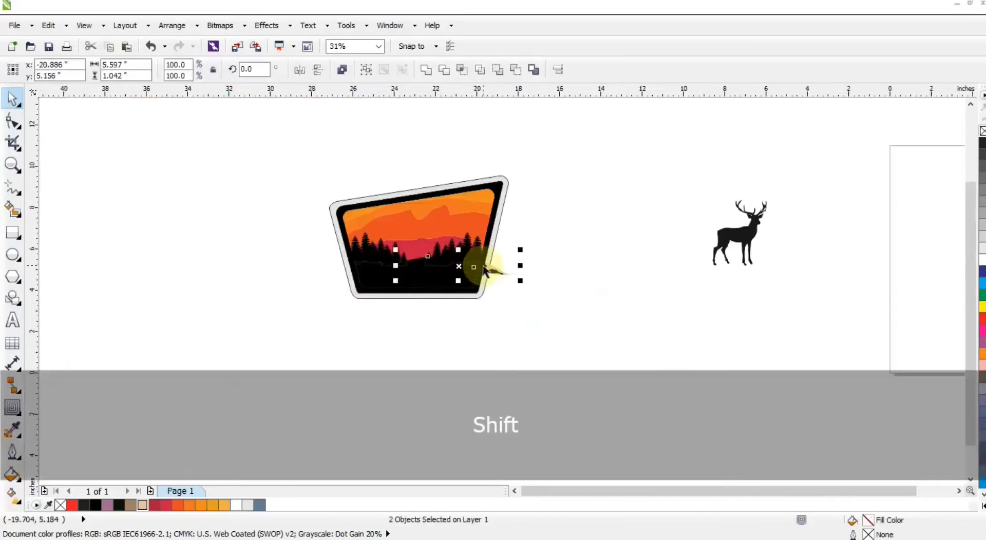
# Step: Scale the mountains down to about 3.25 in wide and position them in front of the badge's right-hand trees
pyautogui.hotkey('shift', 'F2')
pyautogui.press('F3')
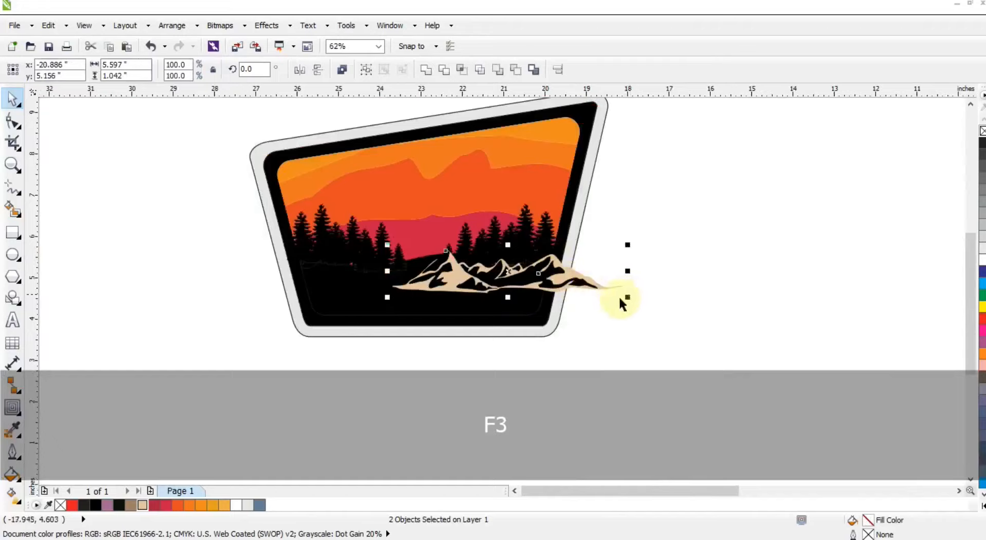
pyautogui.moveTo(627, 296); pyautogui.dragTo(570, 286)
pyautogui.moveTo(444, 255)
pyautogui.mouseDown()
pyautogui.moveTo(434, 265)
pyautogui.moveTo(452, 268)
pyautogui.mouseUp()
pyautogui.moveTo(522, 273); pyautogui.dragTo(493, 260)
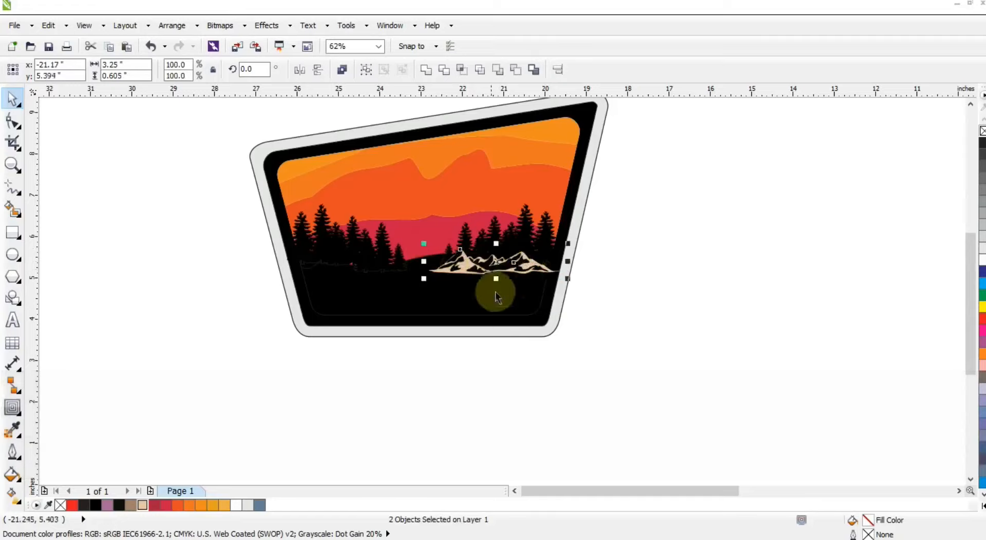
# Step: Mirror the mountains horizontally, narrow them to about 3 in, and place a mirrored copy in front of the left-hand trees
pyautogui.click(303, 73)
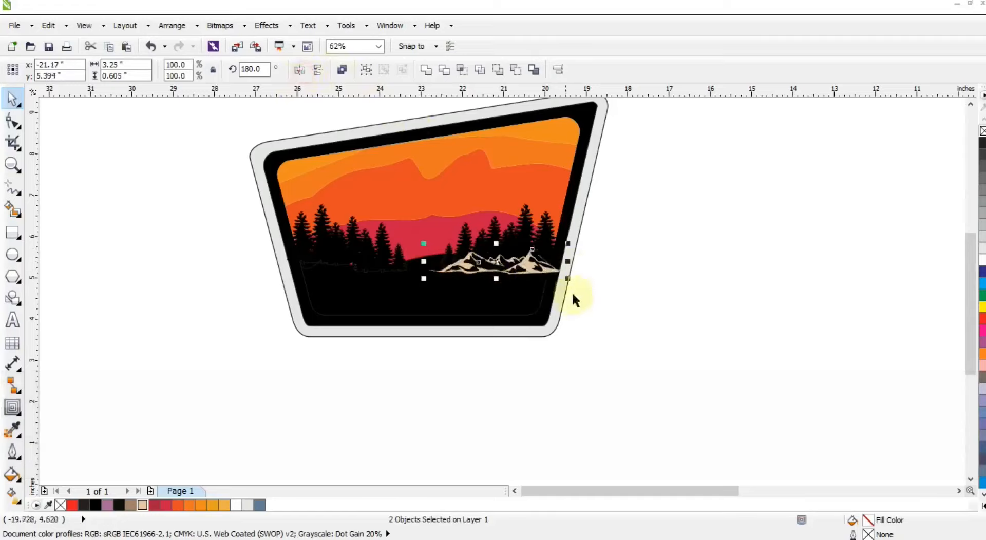
pyautogui.moveTo(567, 262); pyautogui.dragTo(374, 275)
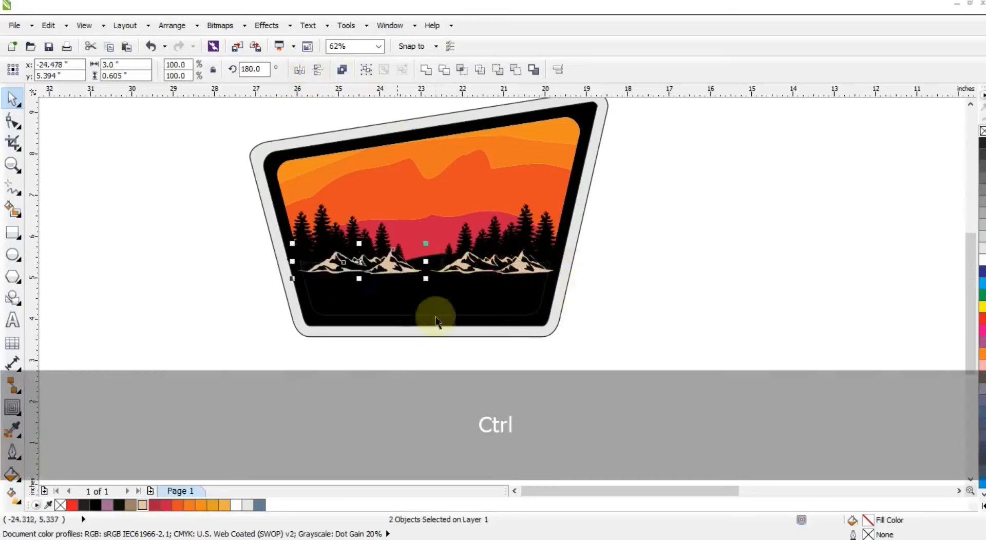
pyautogui.click(300, 70)
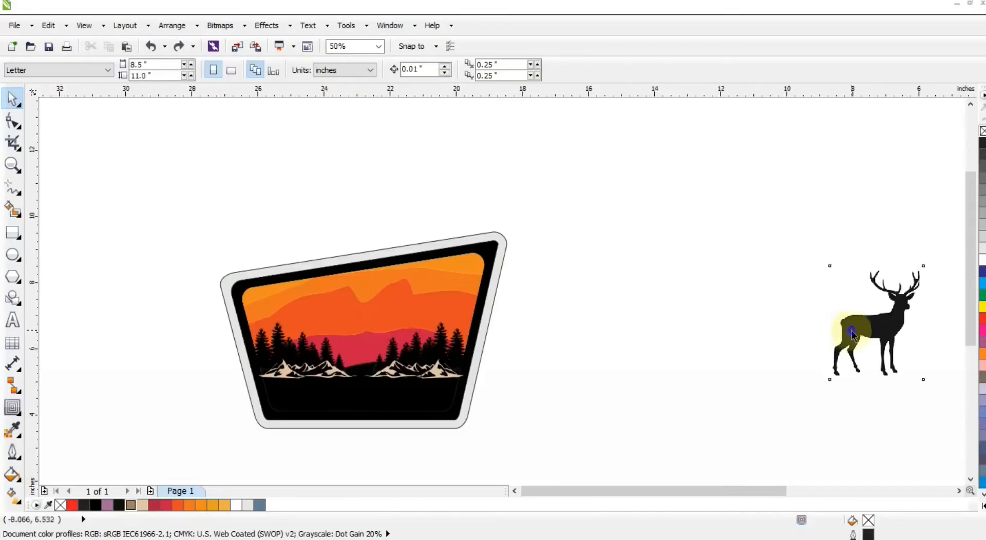
# Step: Outline-trace the deer bitmap as a low quality image and ungroup the traced result
pyautogui.rightClick(852, 331)
pyautogui.moveTo(729, 53)
pyautogui.click(630, 125)
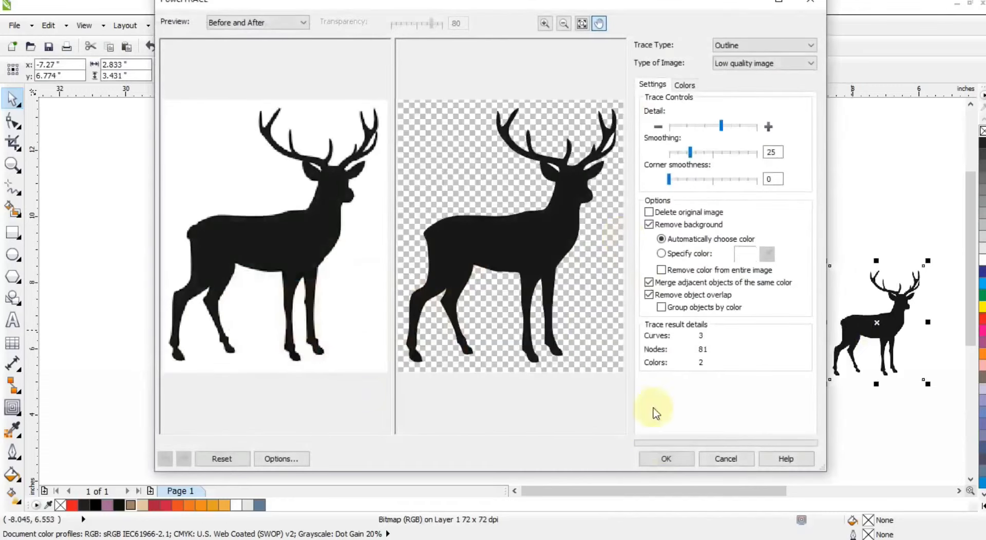
pyautogui.click(670, 459)
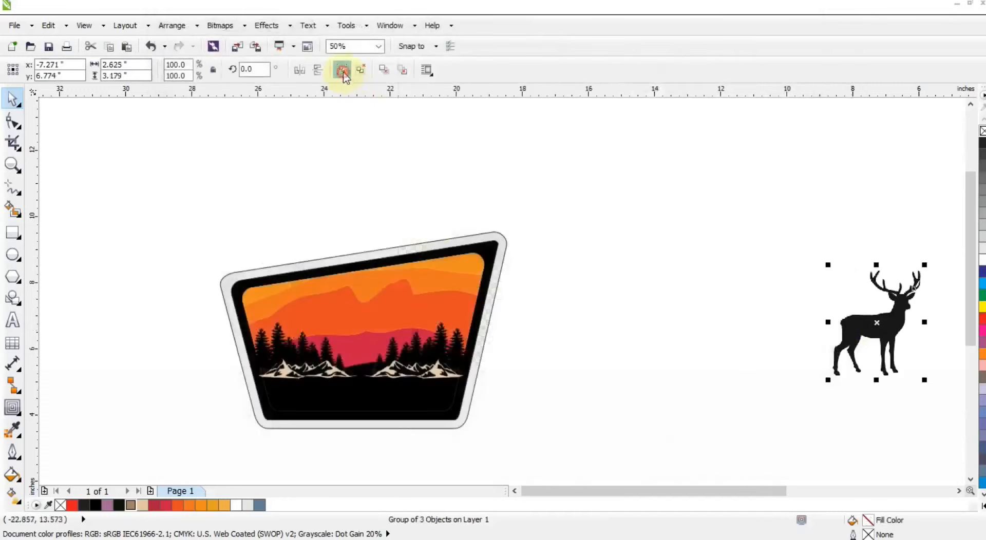
pyautogui.click(343, 76)
pyautogui.click(622, 222)
# Step: Move the traced deer onto the middle of the badge, bring it to the front and fill it with black
pyautogui.moveTo(888, 334); pyautogui.dragTo(398, 304)
pyautogui.click(622, 341)
pyautogui.press('shift')
pyautogui.hotkey('shift', 'pageup')
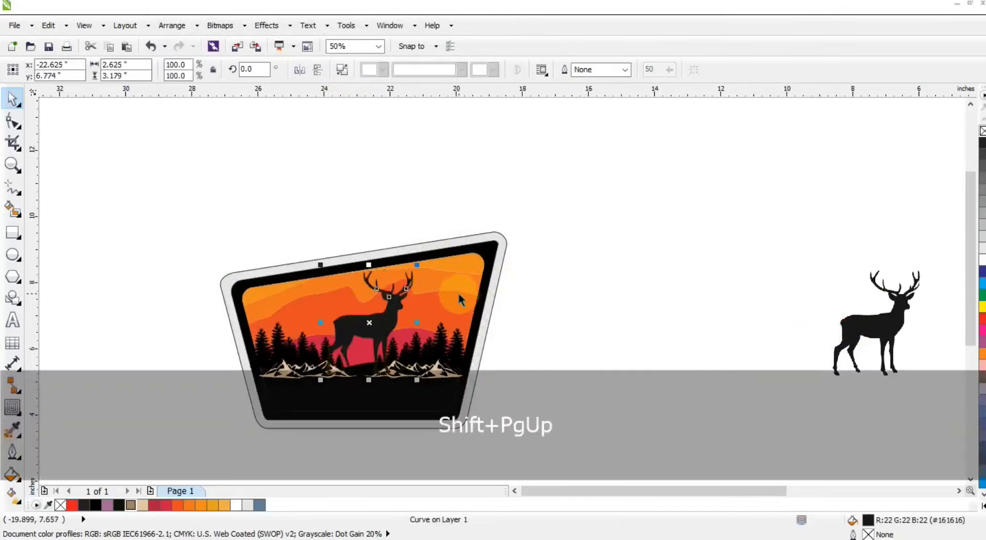
pyautogui.click(95, 505)
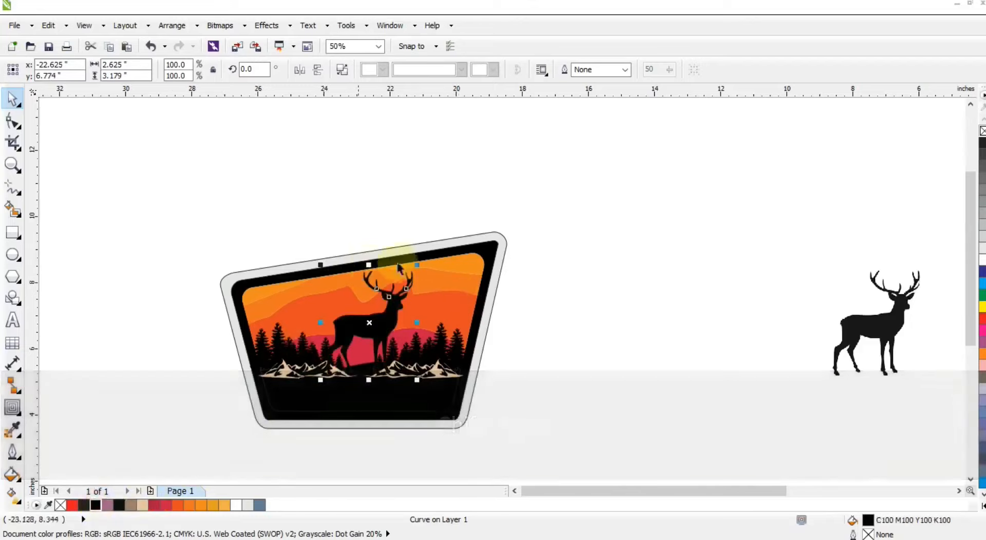
# Step: Scale the deer down proportionally to about 1.66 in wide and stand it on the black hill between the trees
pyautogui.moveTo(418, 264); pyautogui.dragTo(401, 278)
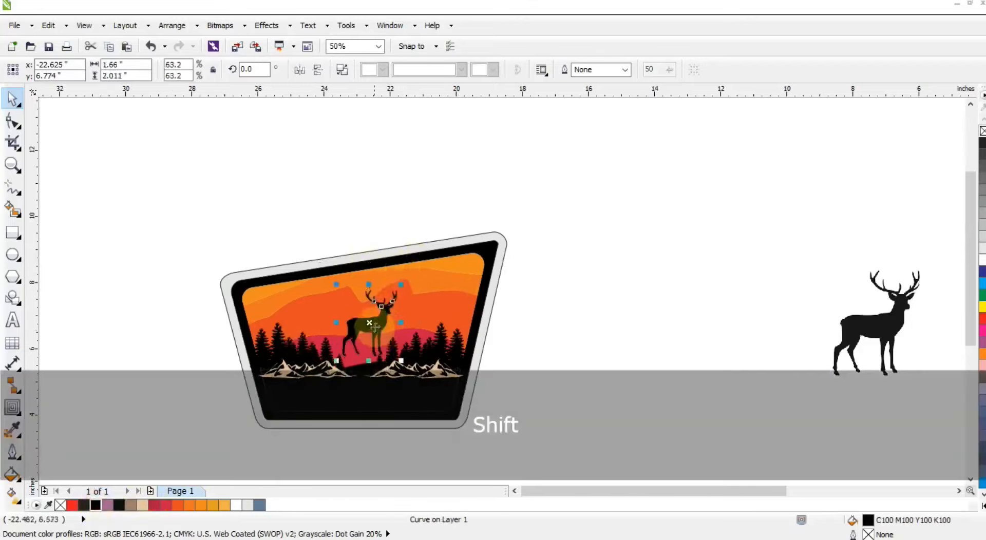
pyautogui.moveTo(376, 327); pyautogui.dragTo(372, 356)
pyautogui.moveTo(551, 456); pyautogui.dragTo(196, 170)
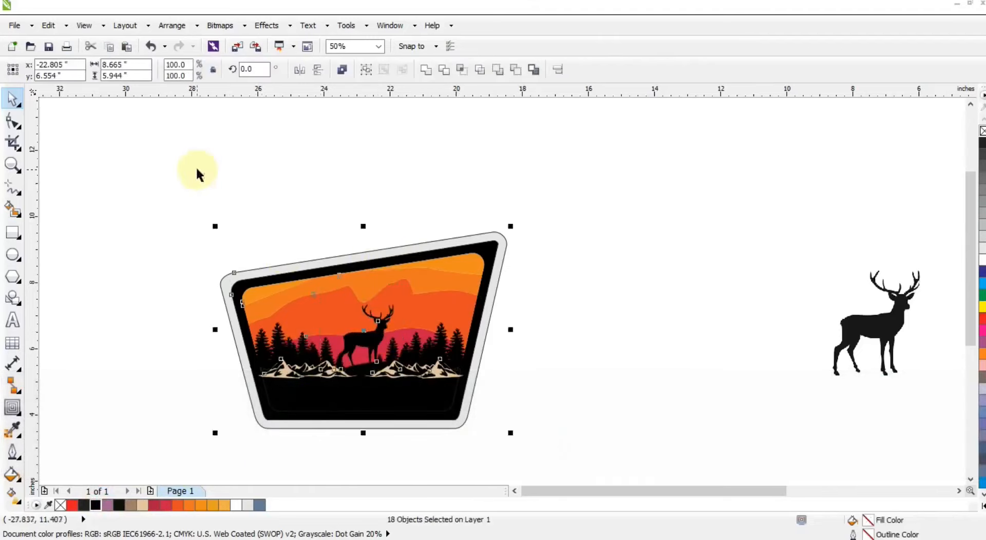
pyautogui.hotkey('shift', 'F2')
pyautogui.press('Escape')
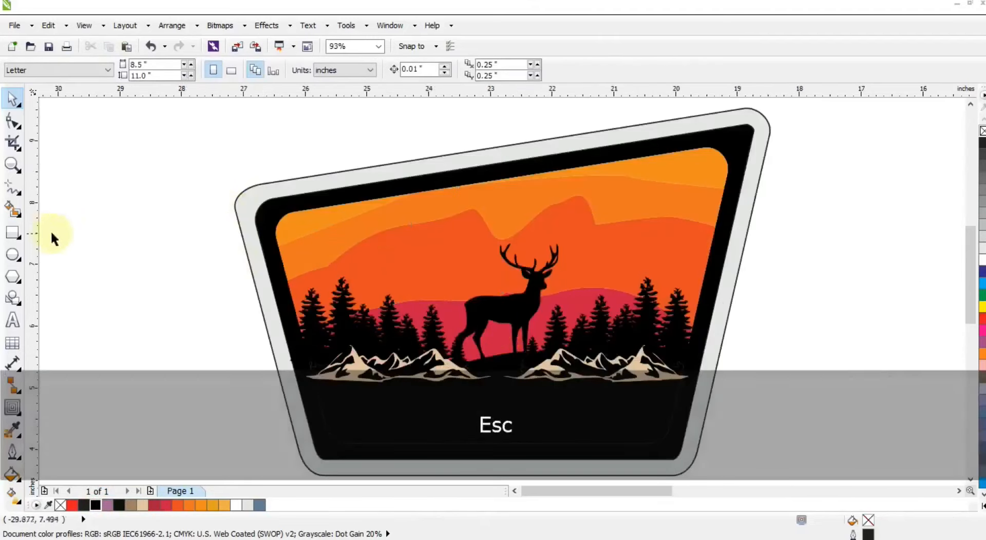
# Step: Draw a rectangle about 14.85 by 9.95 in around the badge, fill it with black and send it to the back
pyautogui.press('F3')
pyautogui.click(13, 232)
pyautogui.moveTo(276, 142); pyautogui.dragTo(740, 324)
pyautogui.click(94, 506)
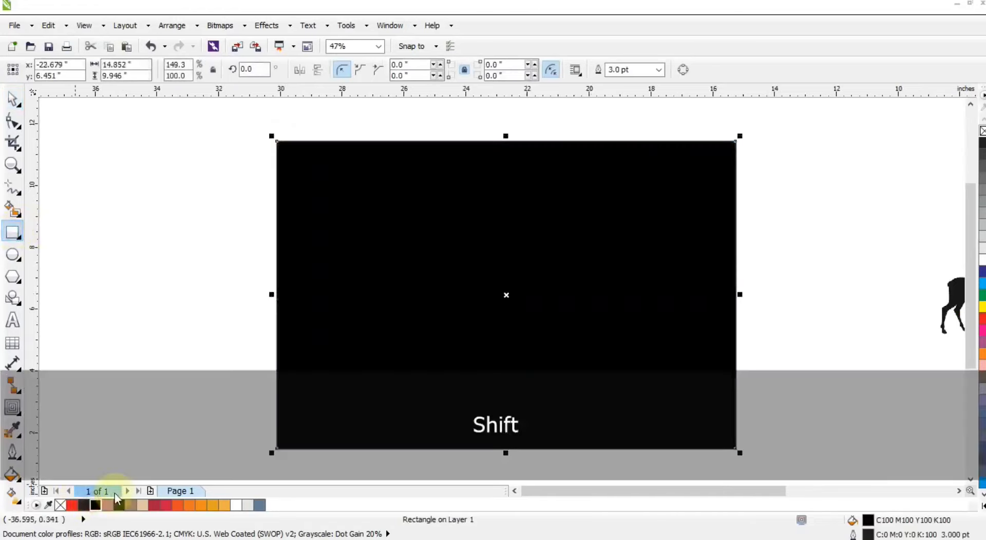
pyautogui.hotkey('shift', 'pagedown')
pyautogui.hotkey('shift', 'F2')
pyautogui.press('Escape')
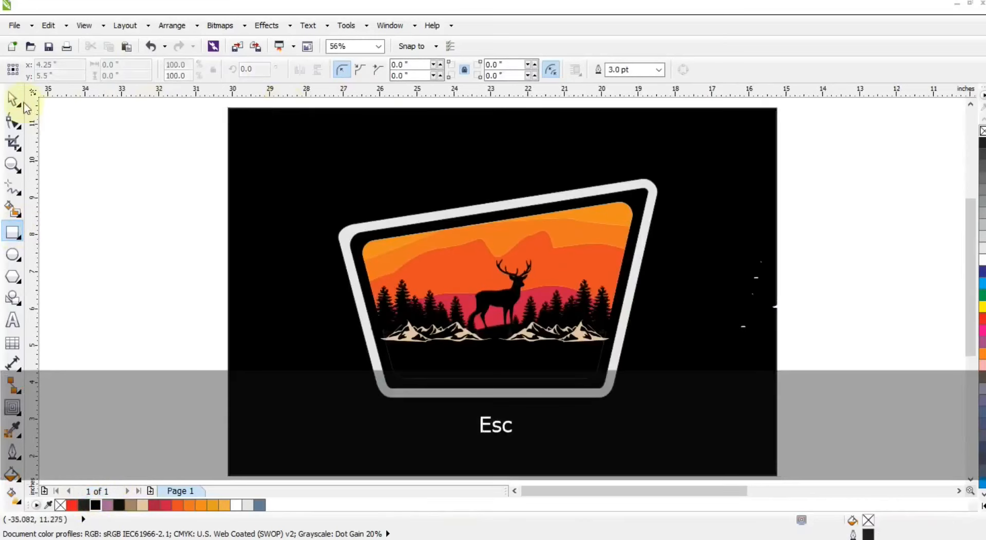
# Step: Fill the badge's outer border with white and delete the leftover traced pieces at the black rectangle's right edge
pyautogui.click(629, 191)
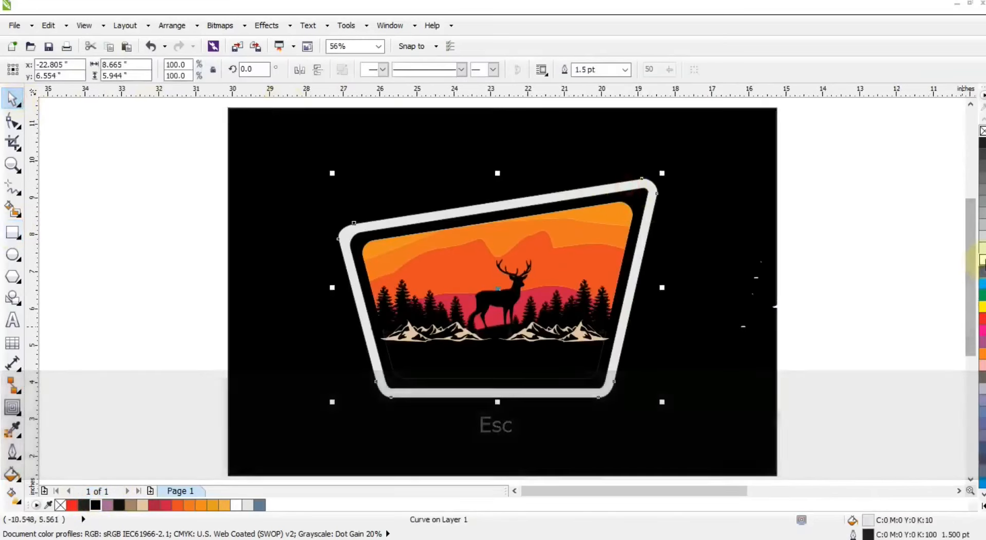
pyautogui.moveTo(847, 155); pyautogui.dragTo(303, 433)
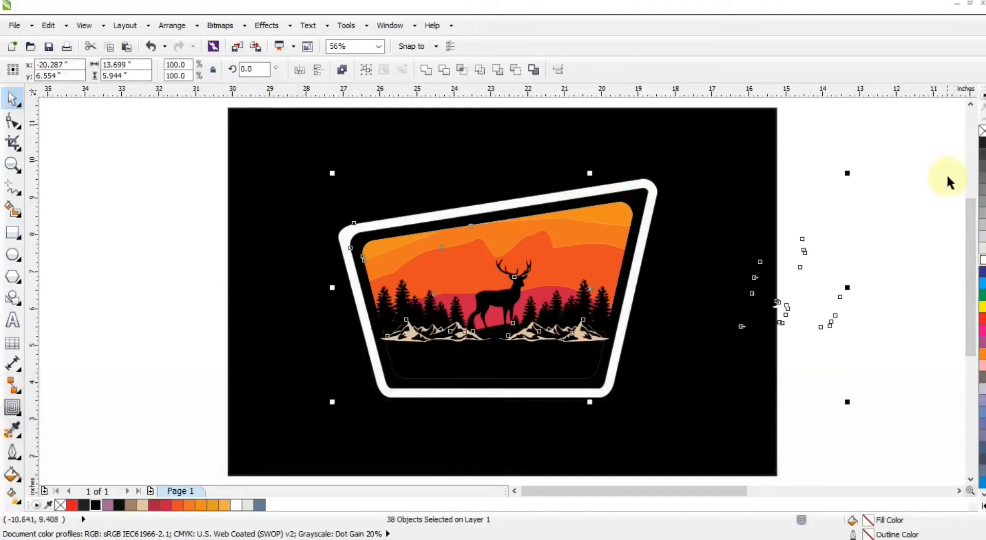
pyautogui.click(903, 157)
pyautogui.moveTo(903, 148); pyautogui.dragTo(716, 411)
pyautogui.press('Delete')
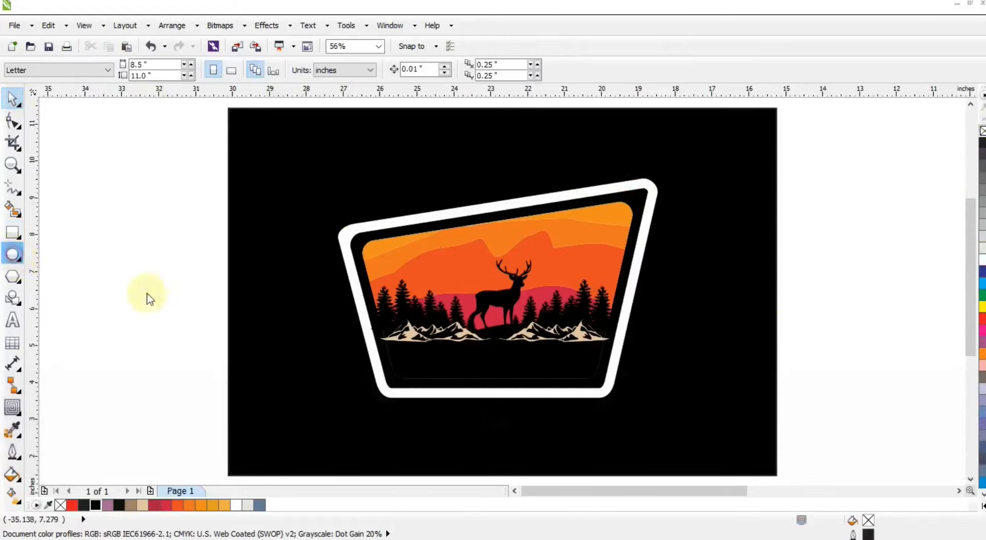
# Step: Draw a circle about 3.55 in across beside the black rectangle, fill it with 10% black and move it farther left
pyautogui.moveTo(88, 226); pyautogui.dragTo(154, 362)
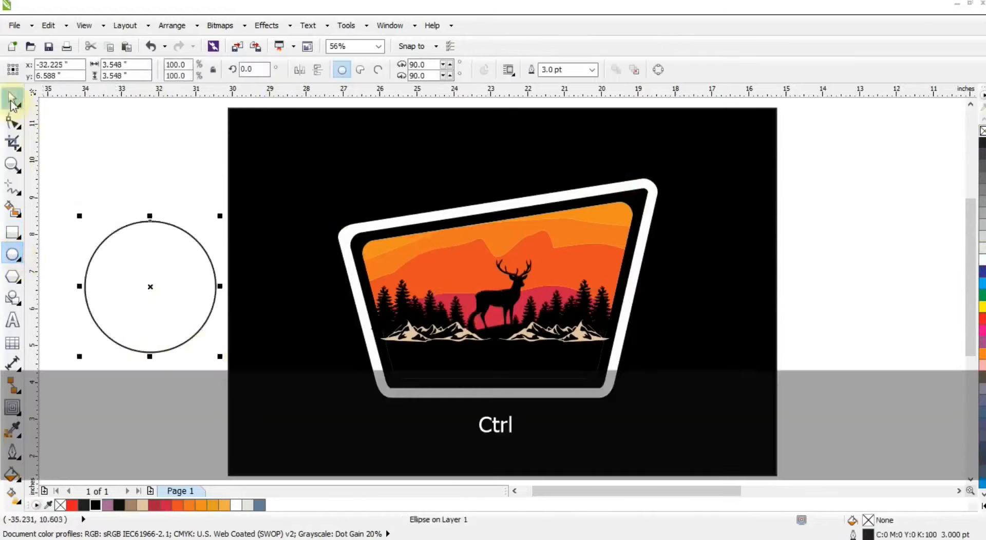
pyautogui.click(248, 505)
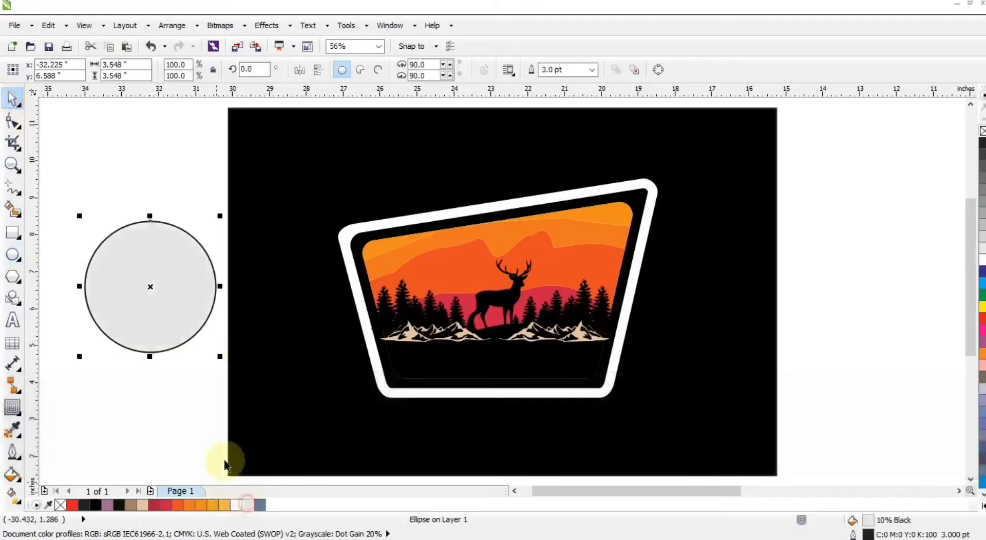
pyautogui.hotkey('shift', 'F2')
pyautogui.press('F3')
pyautogui.moveTo(360, 353); pyautogui.dragTo(267, 353)
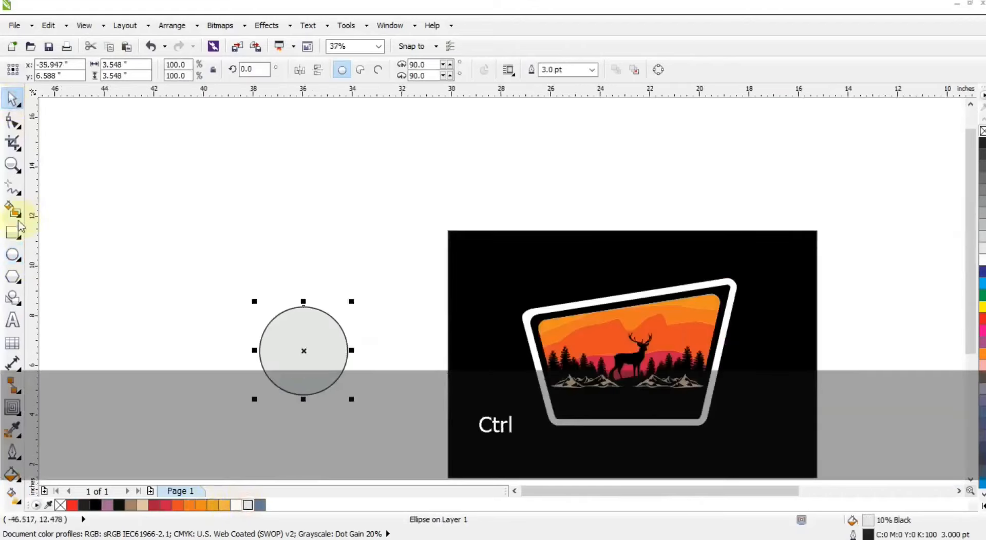
# Step: Draw a thin vertical rectangle about 0.08 by 10.83 in and centre it horizontally and vertically on the circle
pyautogui.click(12, 233)
pyautogui.moveTo(204, 152)
pyautogui.mouseDown()
pyautogui.moveTo(185, 386)
pyautogui.moveTo(201, 428)
pyautogui.mouseUp()
pyautogui.keyDown('shift'); pyautogui.click(345, 344); pyautogui.keyUp('shift')
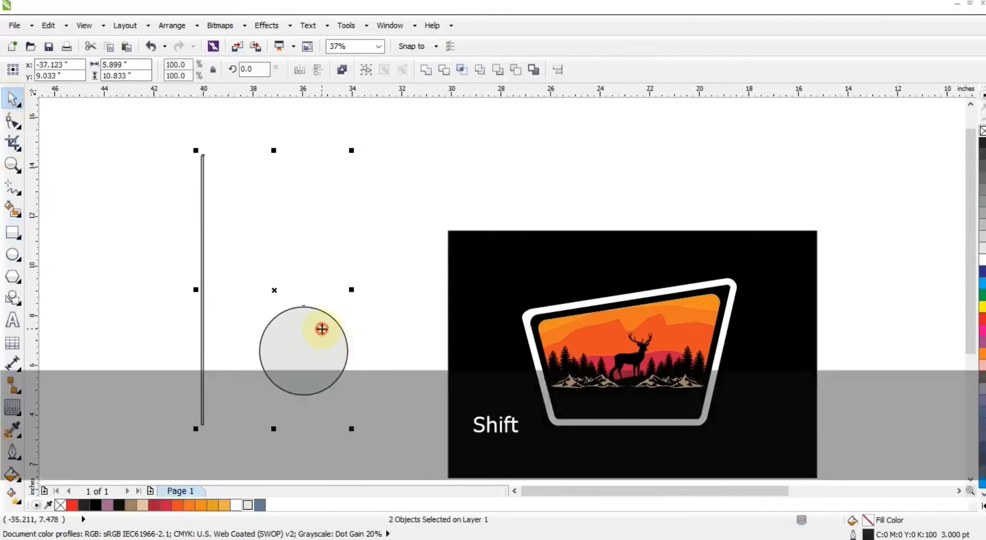
pyautogui.press('c')
pyautogui.press('e')
pyautogui.click(353, 291)
# Step: Lengthen the thin rectangle to about 12.6 in and repeat rotated copies every 15° all the way around the circle
pyautogui.click(305, 211)
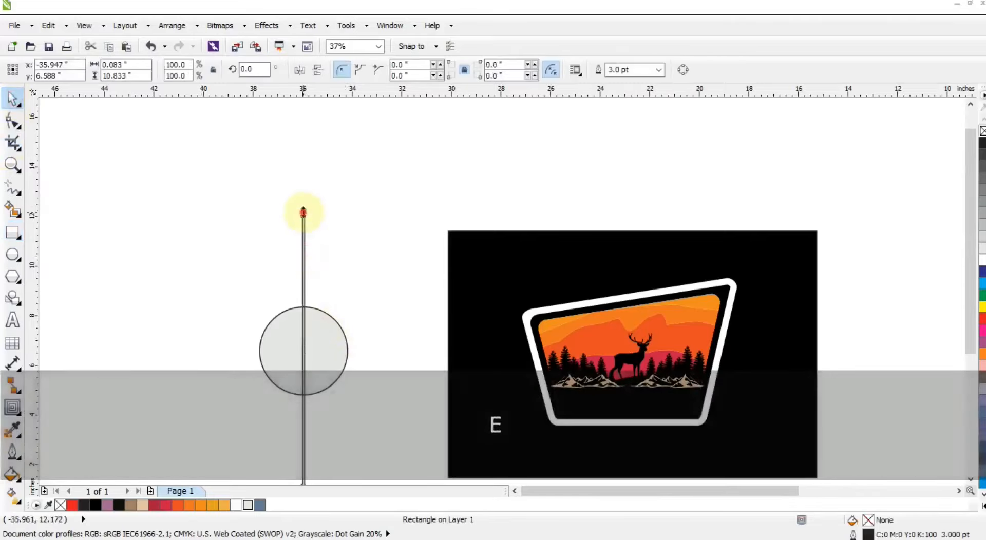
pyautogui.moveTo(305, 211); pyautogui.dragTo(345, 217)
pyautogui.click(306, 208)
pyautogui.hotkey('ctrl', 'r')
pyautogui.hotkey('ctrl', 'r')
pyautogui.hotkey('ctrl', 'r')
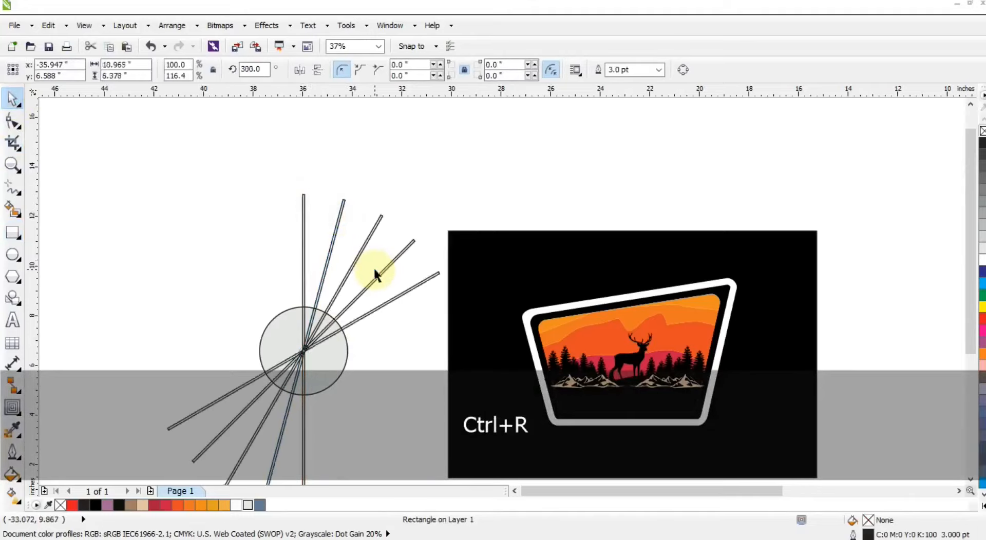
pyautogui.hotkey('ctrl', 'r')
pyautogui.hotkey('ctrl', 'r')
pyautogui.hotkey('ctrl', 'r')
pyautogui.hotkey('ctrl', 'r')
pyautogui.hotkey('ctrl', 'r')
pyautogui.hotkey('ctrl', 'r')
pyautogui.hotkey('ctrl', 'r')
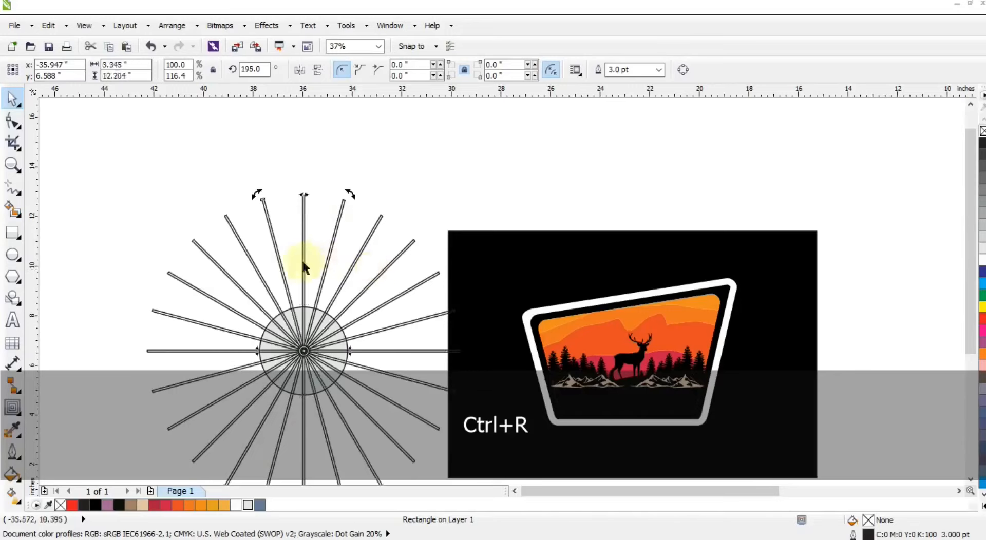
# Step: Weld the circle and all the radiating rectangles into one sunburst shape
pyautogui.press('Escape')
pyautogui.scroll(-3, 301, 259)
pyautogui.moveTo(176, 179); pyautogui.dragTo(385, 397)
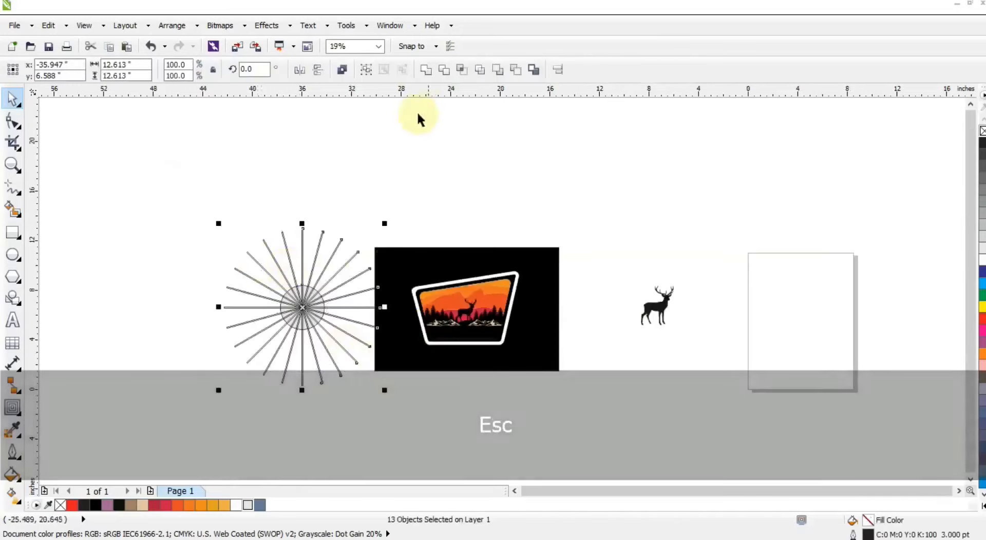
pyautogui.click(426, 69)
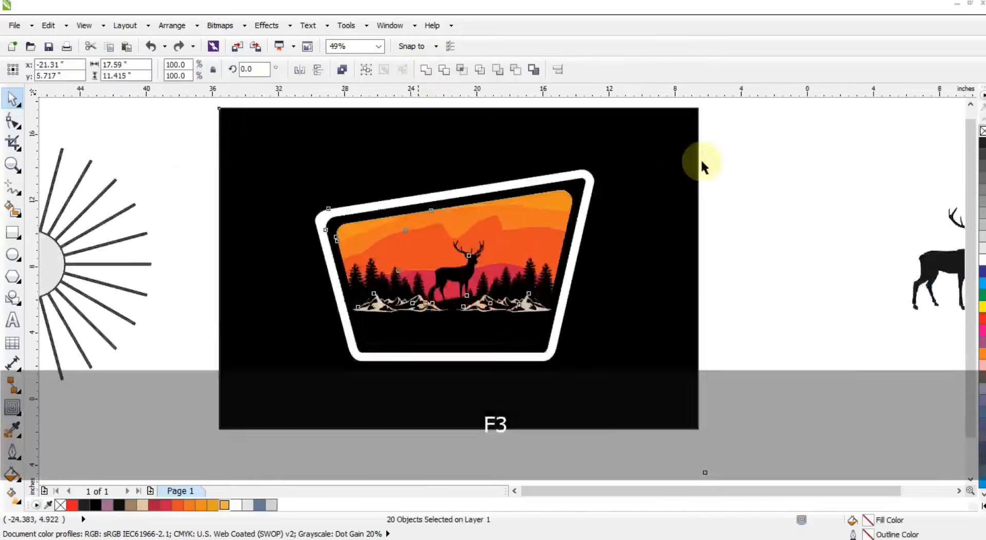
# Step: Delete the original deer bitmap and its leftover traced pieces beside the black rectangle
pyautogui.press('F3')
pyautogui.press('Escape')
pyautogui.moveTo(616, 214); pyautogui.dragTo(745, 360)
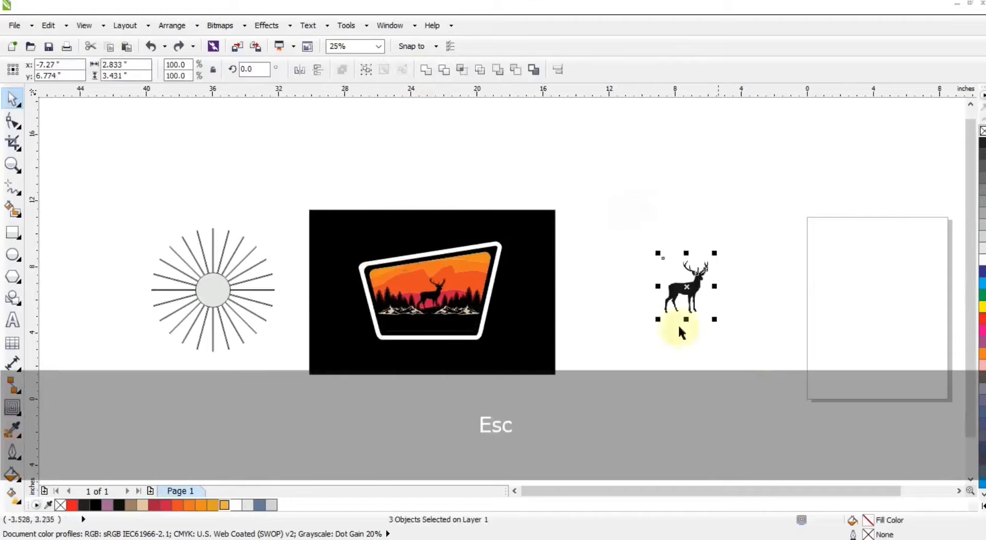
pyautogui.press('Delete')
# Step: Place a copy of the badge to the right of the black rectangle and delete the copy's outer borders
pyautogui.moveTo(603, 219); pyautogui.dragTo(346, 353)
pyautogui.moveTo(445, 315); pyautogui.dragTo(664, 303)
pyautogui.hotkey('shift', 'F2')
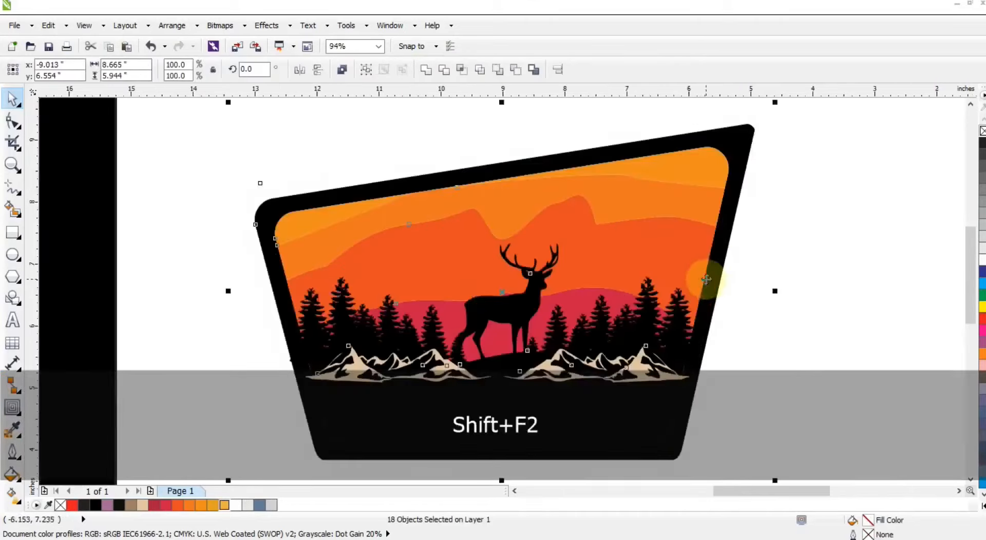
pyautogui.press('Escape')
pyautogui.click(738, 247)
pyautogui.press('Delete')
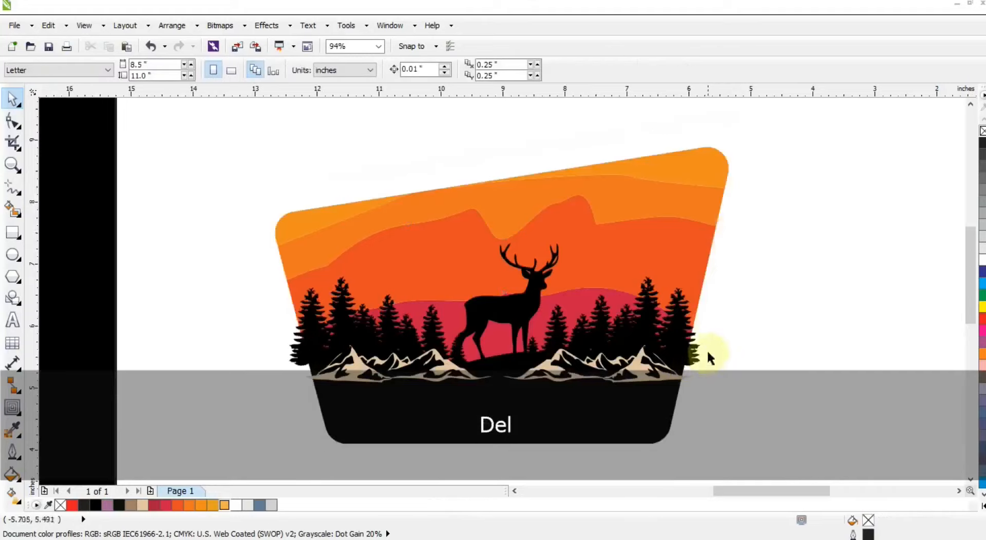
# Step: Delete the trees, mountains and deer from the badge copy, leaving only the landscape bands
pyautogui.moveTo(760, 271); pyautogui.dragTo(288, 412)
pyautogui.press('Delete')
pyautogui.click(532, 314)
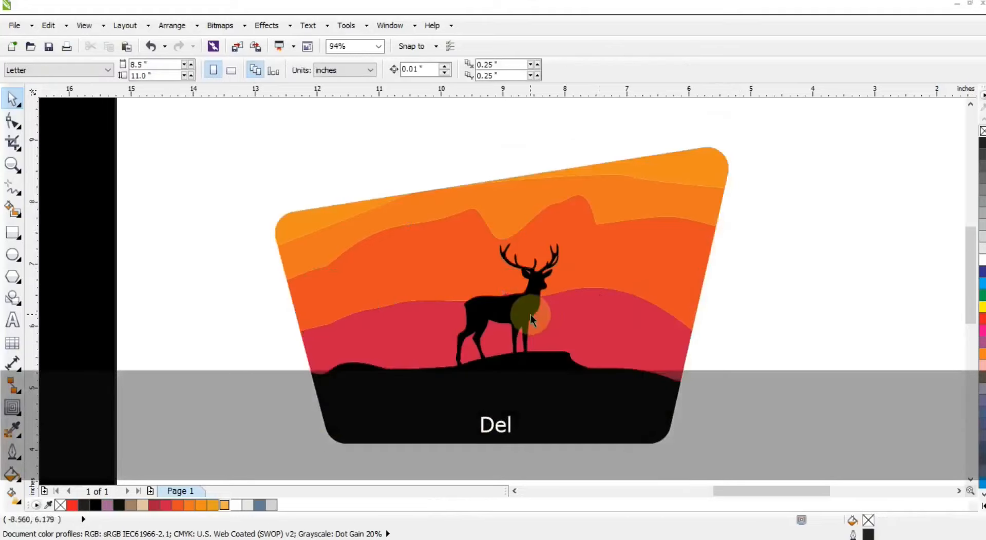
pyautogui.press('Delete')
# Step: Weld the copy's landscape bands into one rounded panel shape with a white fill and a black hairline outline
pyautogui.press('F3')
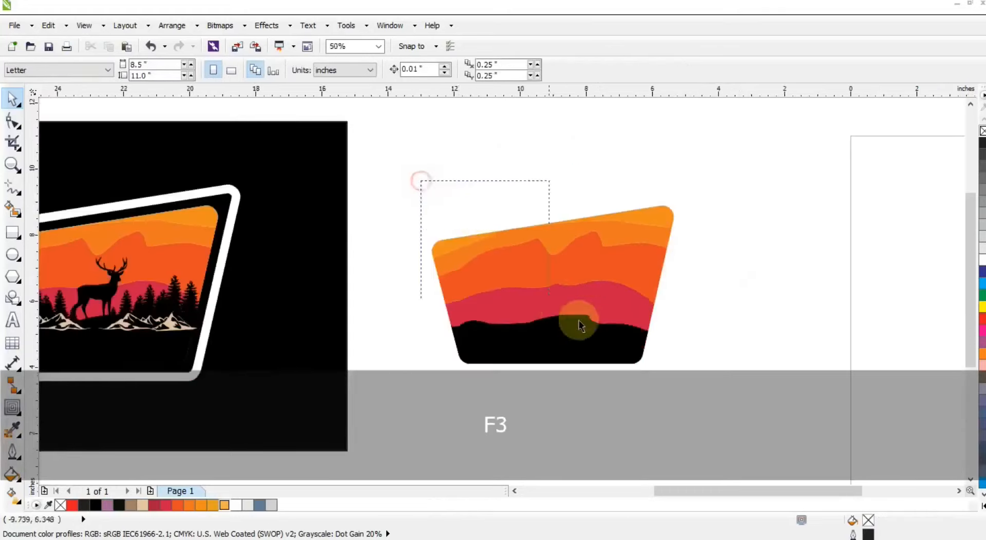
pyautogui.moveTo(686, 384); pyautogui.dragTo(686, 385)
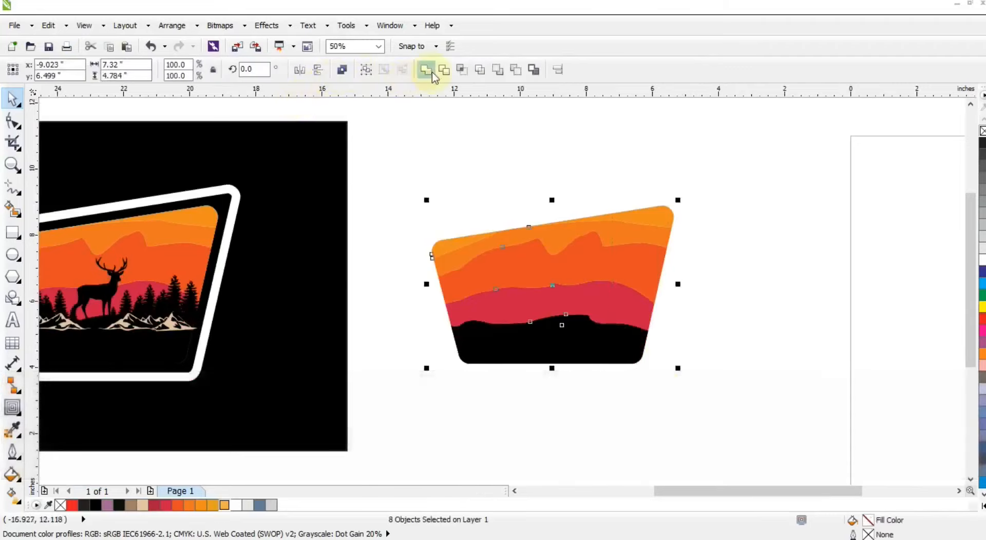
pyautogui.click(425, 69)
pyautogui.rightClick(983, 144)
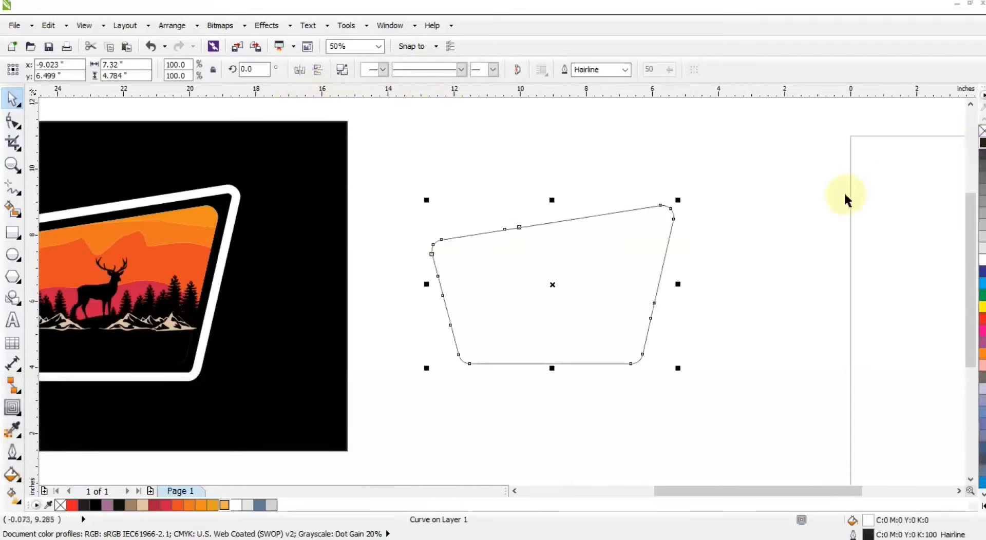
# Step: Group the landscape bands, trees, mountains and deer inside the badge, leaving its outer borders out of the group
pyautogui.click(843, 192)
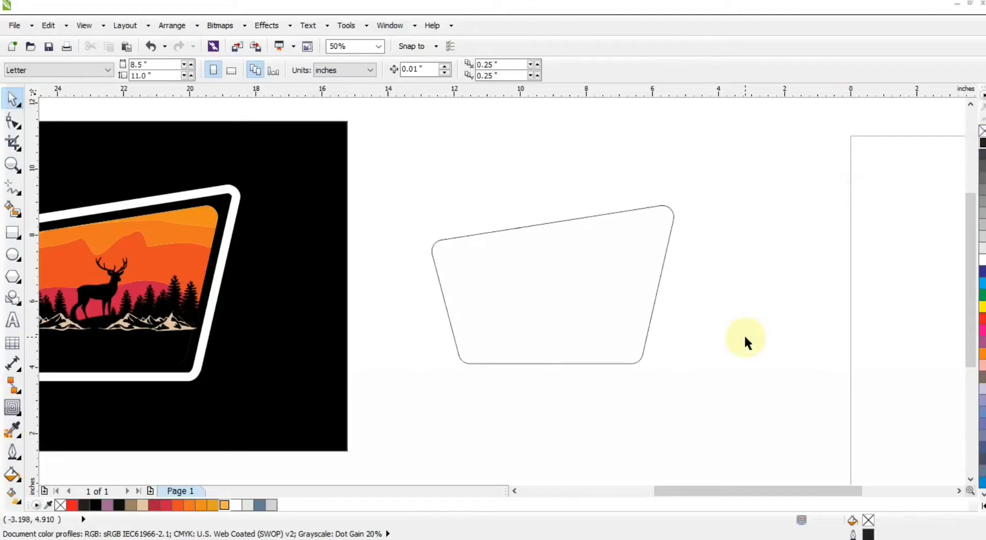
pyautogui.click(514, 490)
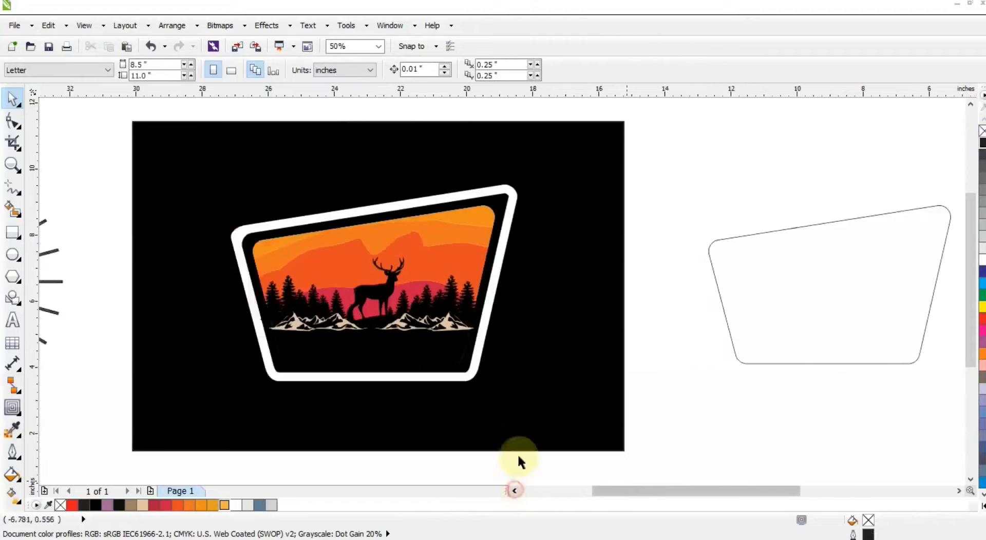
pyautogui.moveTo(668, 155); pyautogui.dragTo(284, 355)
pyautogui.moveTo(228, 385); pyautogui.dragTo(227, 380)
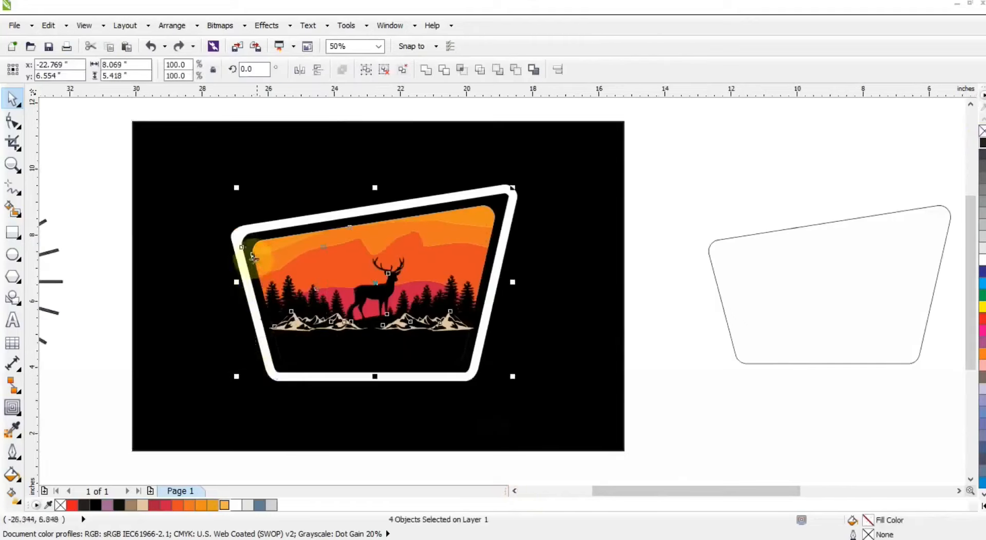
pyautogui.moveTo(356, 305); pyautogui.dragTo(415, 305)
pyautogui.hotkey('ctrl', 'g')
# Step: Centre the landscape group on the white rounded panel and PowerClip it inside that panel
pyautogui.moveTo(747, 347); pyautogui.dragTo(745, 337)
pyautogui.keyDown('shift'); pyautogui.click(744, 337); pyautogui.keyUp('shift')
pyautogui.press('e')
pyautogui.click(716, 308)
pyautogui.press('w')
pyautogui.click(719, 303)
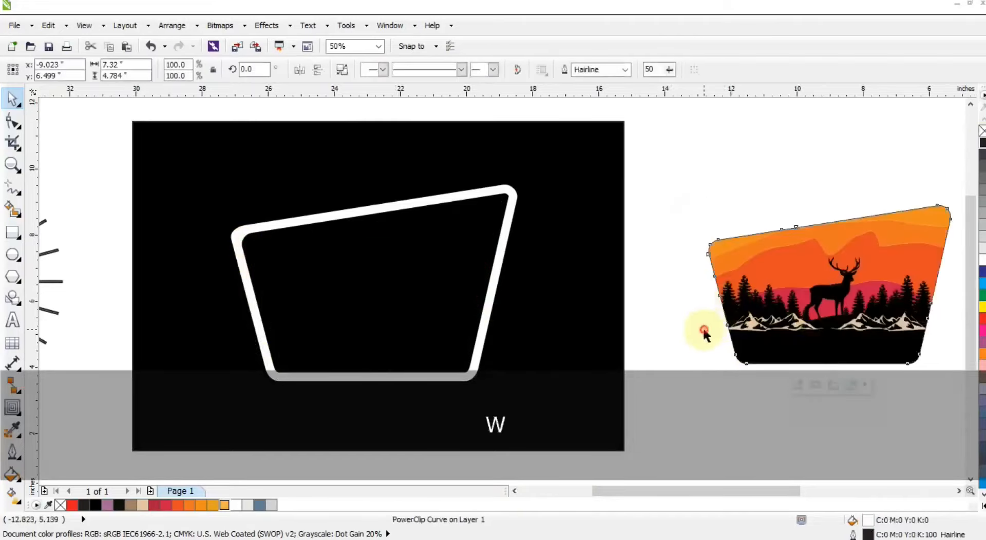
# Step: Centre the clipped panel horizontally within the badge's outer borders and remove its outline
pyautogui.keyDown('shift'); pyautogui.click(418, 304); pyautogui.keyUp('shift')
pyautogui.press('c')
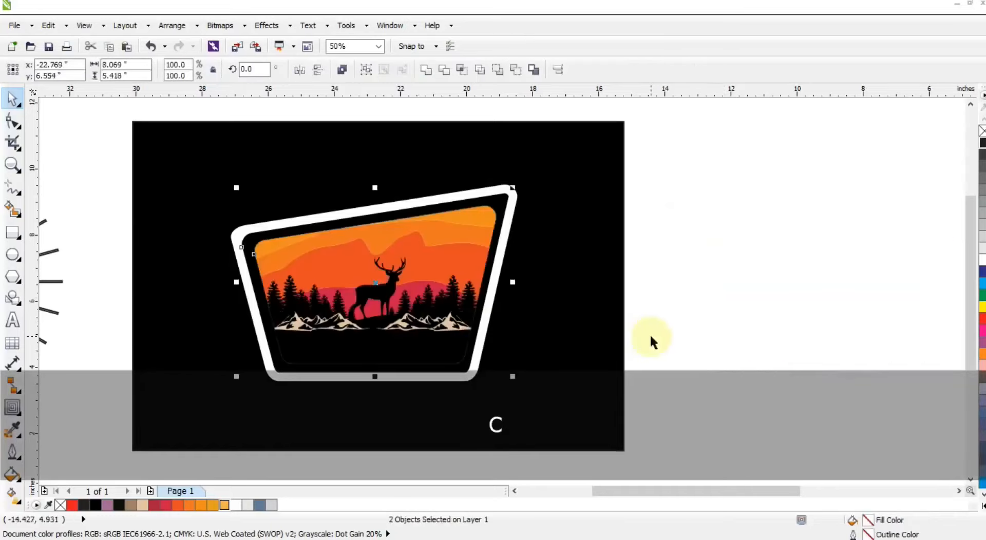
pyautogui.click(649, 334)
pyautogui.click(452, 252)
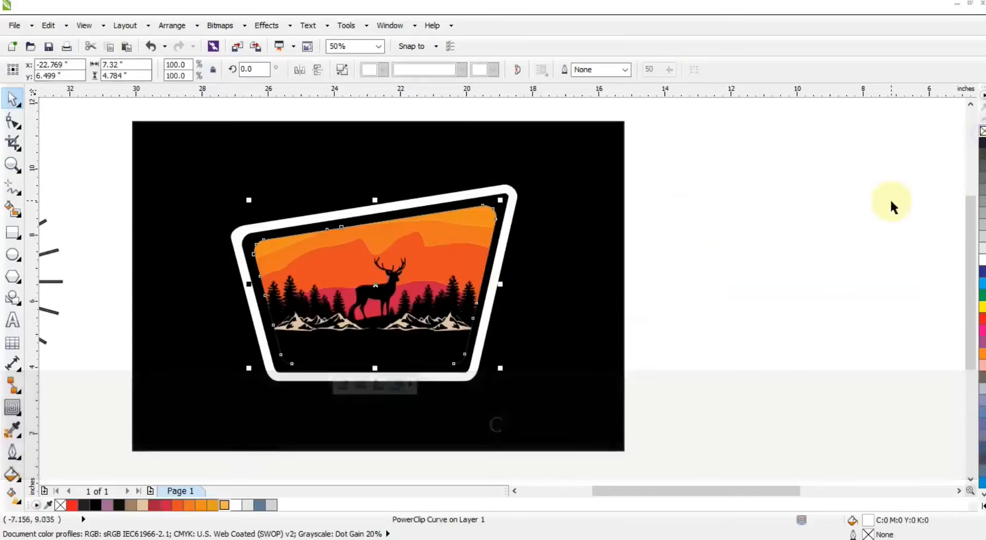
pyautogui.click(889, 199)
# Step: Centre the sunburst shape horizontally on the badge
pyautogui.press('F3')
pyautogui.click(405, 272)
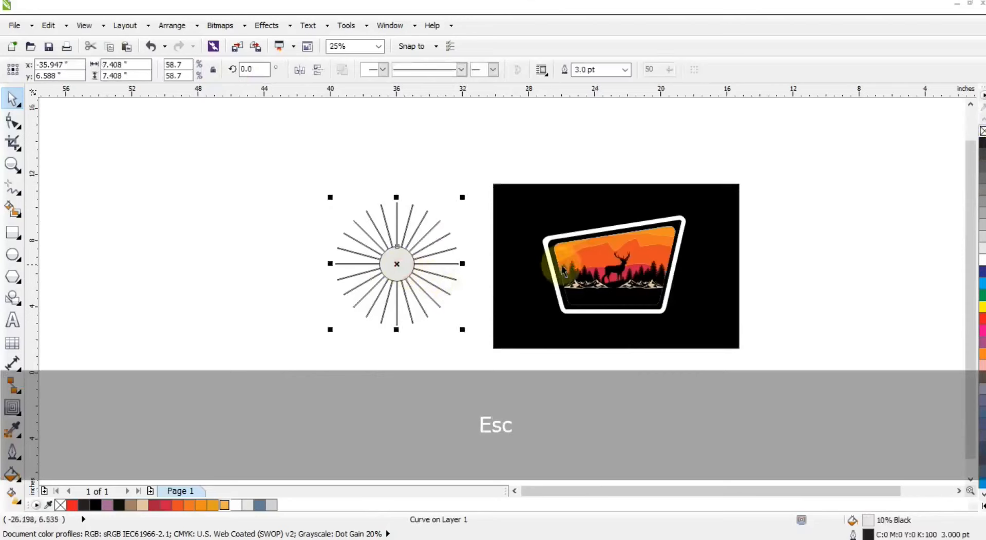
pyautogui.keyDown('shift'); pyautogui.click(535, 265); pyautogui.keyUp('shift')
pyautogui.press('c')
pyautogui.moveTo(378, 167); pyautogui.dragTo(713, 334)
pyautogui.hotkey('shift', 'F2')
pyautogui.press('Escape')
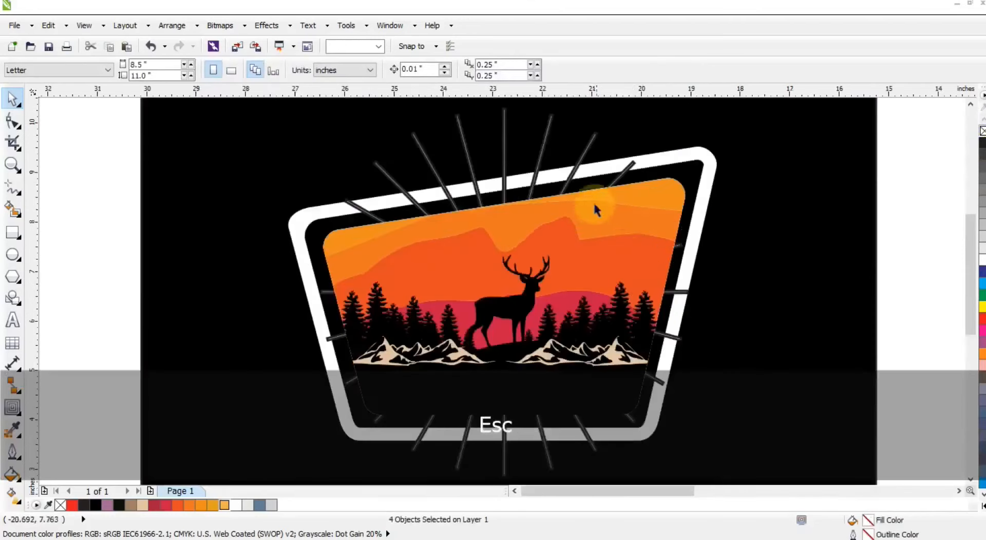
# Step: Remove the sunburst's outline, fill it with C4 M33 Y81 K0, and place it in the panel's PowerClip enlarged to 8.634 in
pyautogui.click(632, 164)
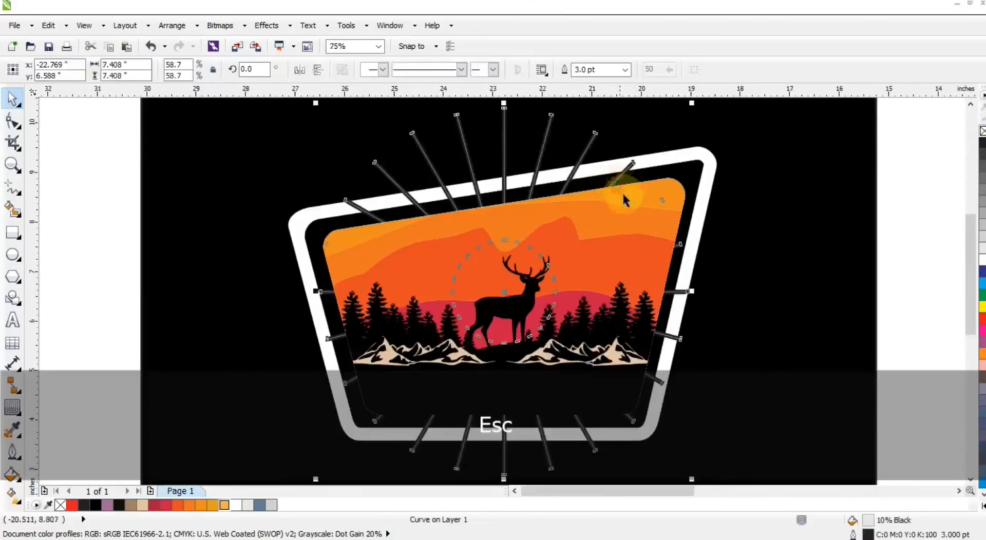
pyautogui.rightClick(982, 132)
pyautogui.click(224, 506)
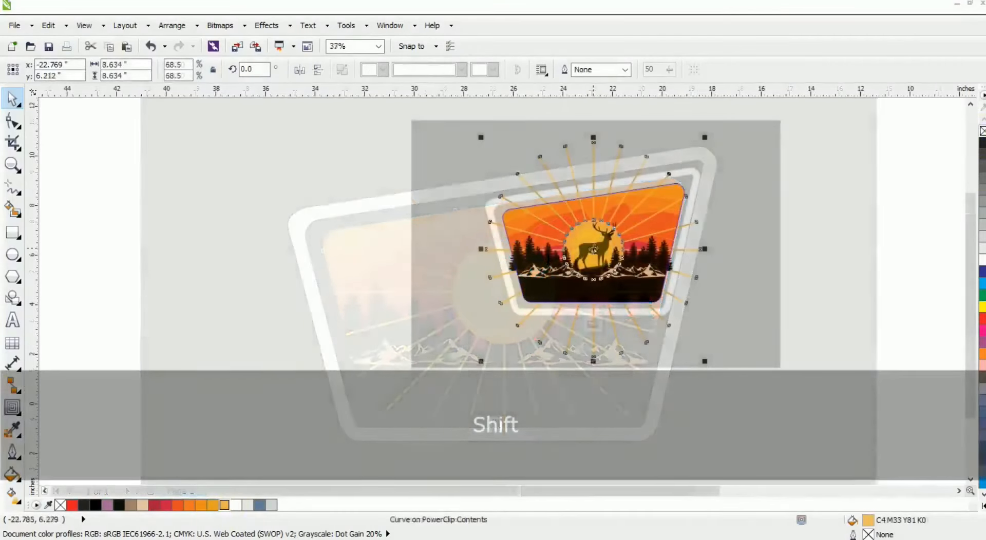
# Step: Move the sunburst slightly up behind the deer and finish editing the PowerClip contents
pyautogui.moveTo(650, 284); pyautogui.dragTo(650, 277)
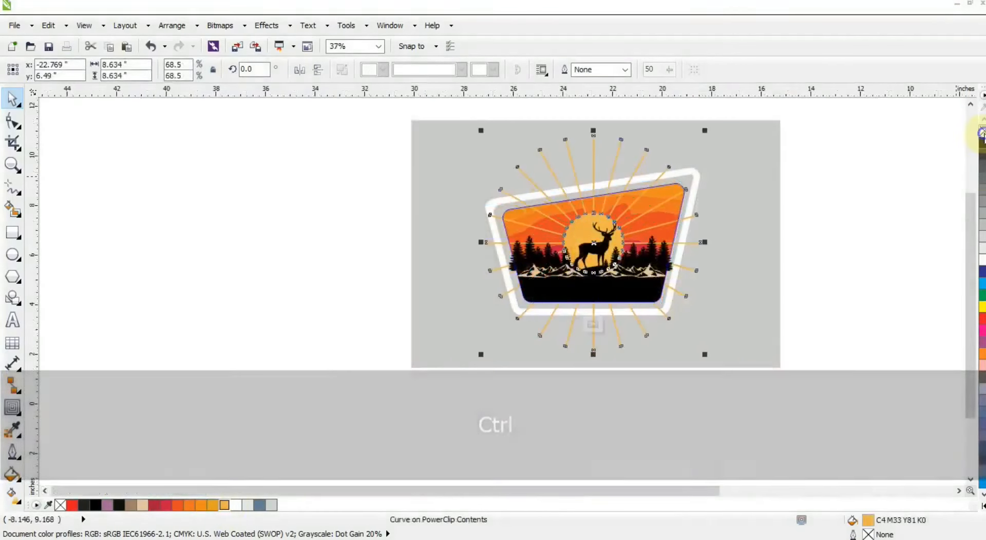
pyautogui.press('f')
pyautogui.moveTo(874, 158); pyautogui.dragTo(528, 315)
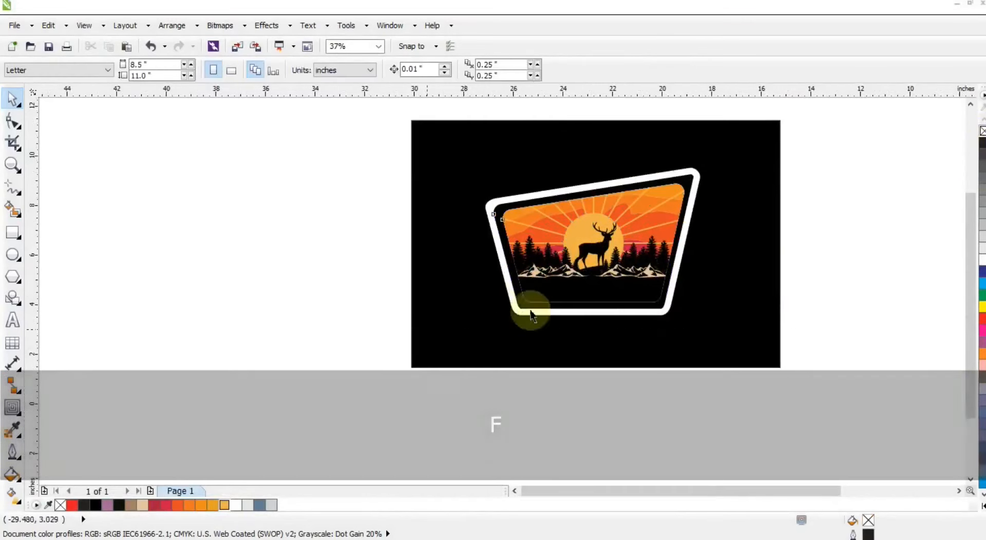
pyautogui.hotkey('shift', 'F2')
pyautogui.press('Escape')
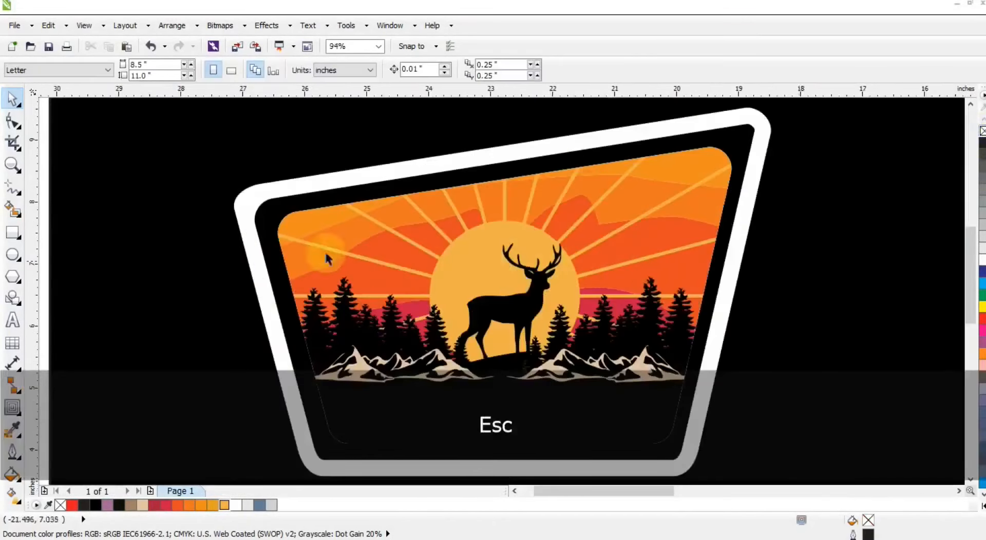
# Step: Add the artistic text "THE GREAT NATURE" on the black background beside the badge
pyautogui.click(13, 320)
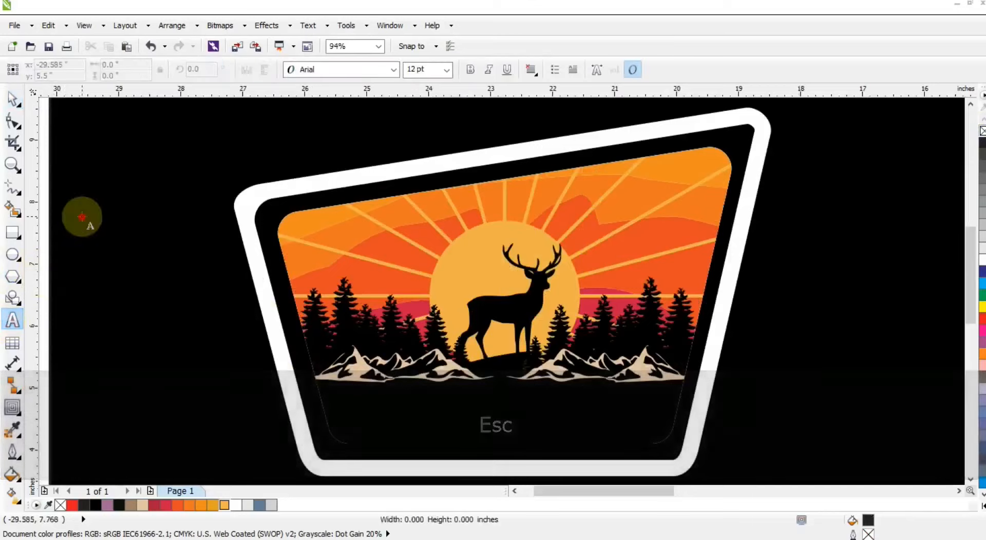
pyautogui.click(82, 213)
pyautogui.write('HE GREA')
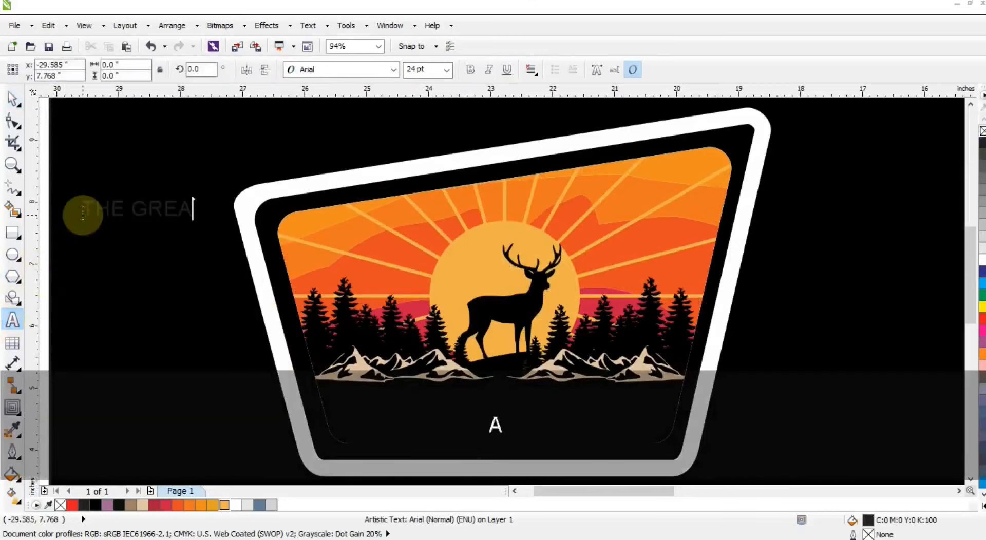
pyautogui.write('T NATURE')
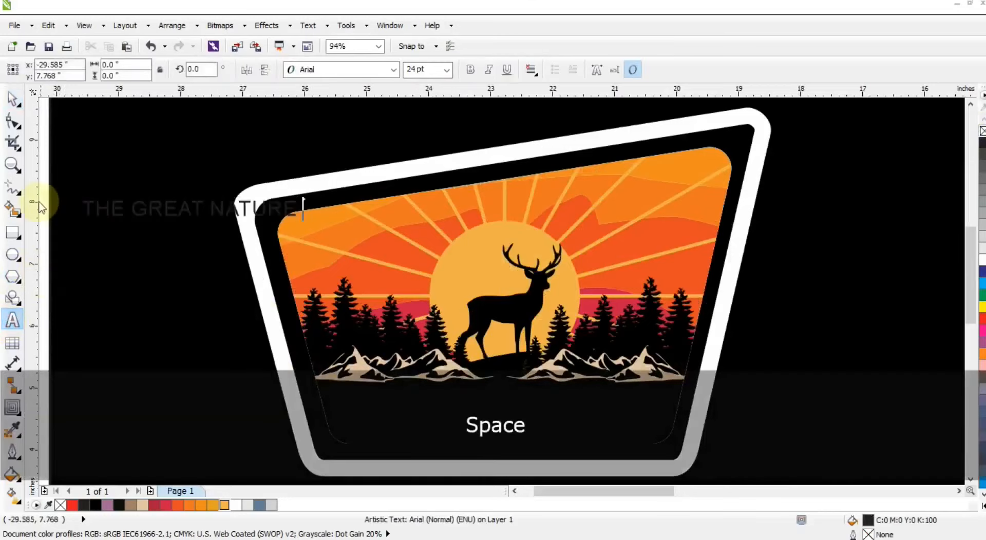
pyautogui.click(11, 98)
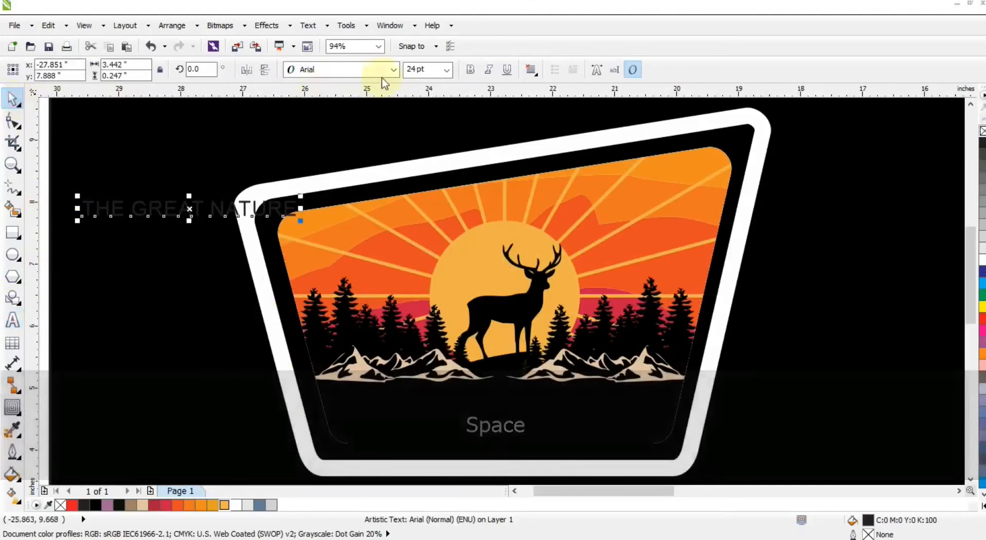
# Step: Set the text's font to Impact and move it into the black area below the mountains
pyautogui.click(394, 69)
pyautogui.click(379, 114)
pyautogui.moveTo(194, 214); pyautogui.dragTo(432, 403)
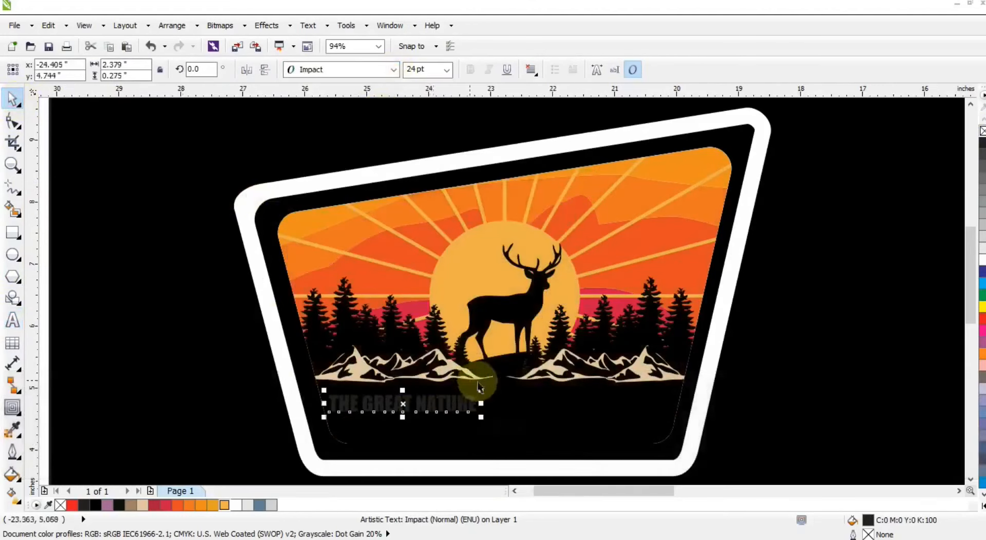
# Step: Fill the text with white and enlarge it to about 50 pt
pyautogui.click(235, 505)
pyautogui.moveTo(487, 422); pyautogui.dragTo(627, 473)
pyautogui.scroll(-1, 633, 470)
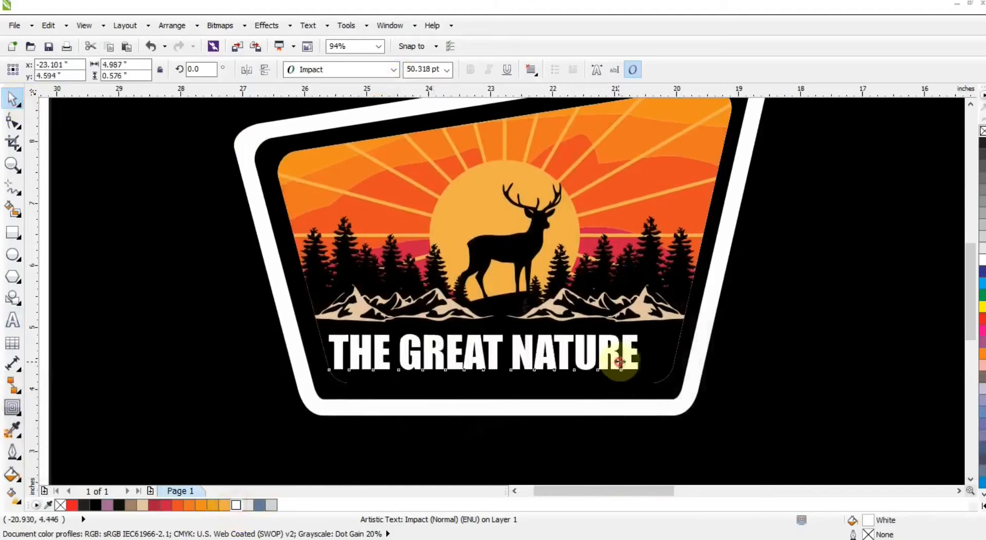
# Step: Widen the letter spacing of "THE GREAT NATURE" to about 5.2 in overall and centre the text below the mountains
pyautogui.moveTo(619, 362); pyautogui.dragTo(668, 370)
pyautogui.click(10, 124)
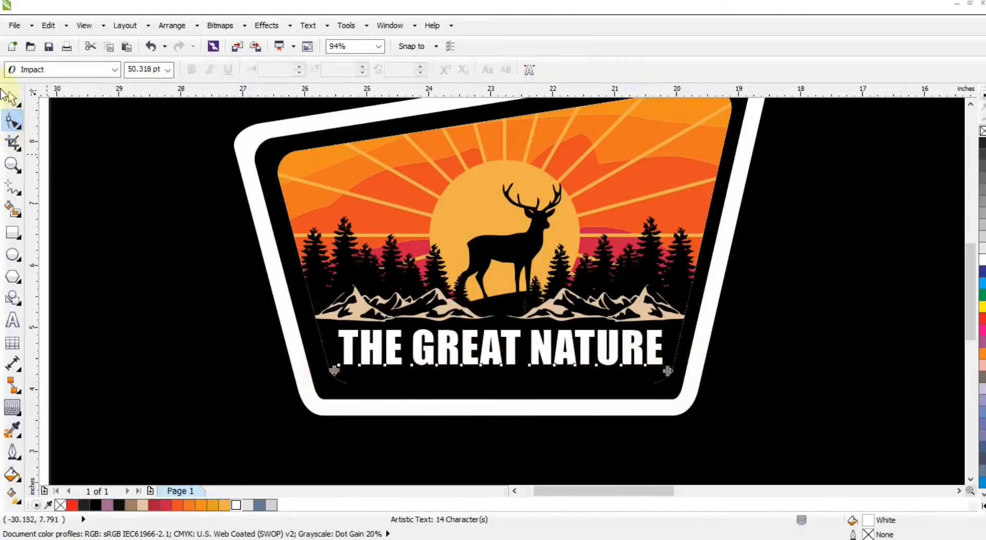
pyautogui.click(12, 100)
pyautogui.moveTo(485, 358); pyautogui.dragTo(479, 362)
# Step: Examine the finished badge from the whole design down to a close-up and in full-screen preview
pyautogui.press('F3')
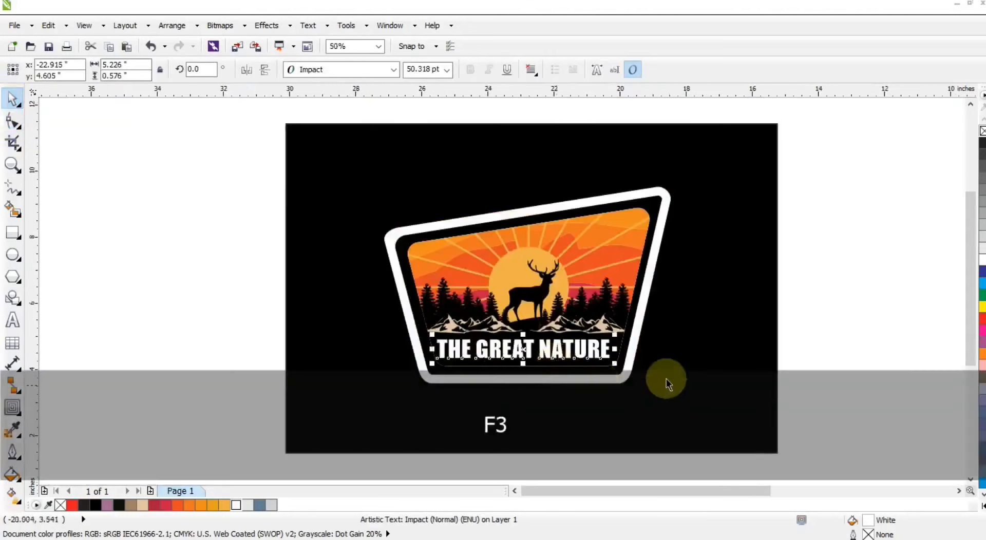
pyautogui.press('Escape')
pyautogui.click(642, 385)
pyautogui.hotkey('shift', 'F2')
pyautogui.press('Escape')
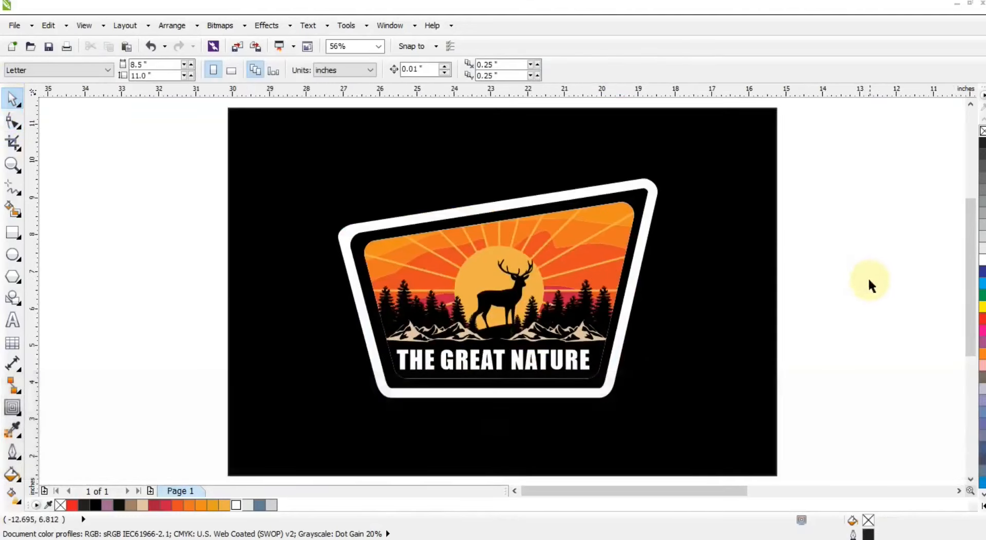
pyautogui.click(12, 164)
pyautogui.moveTo(273, 158); pyautogui.dragTo(784, 417)
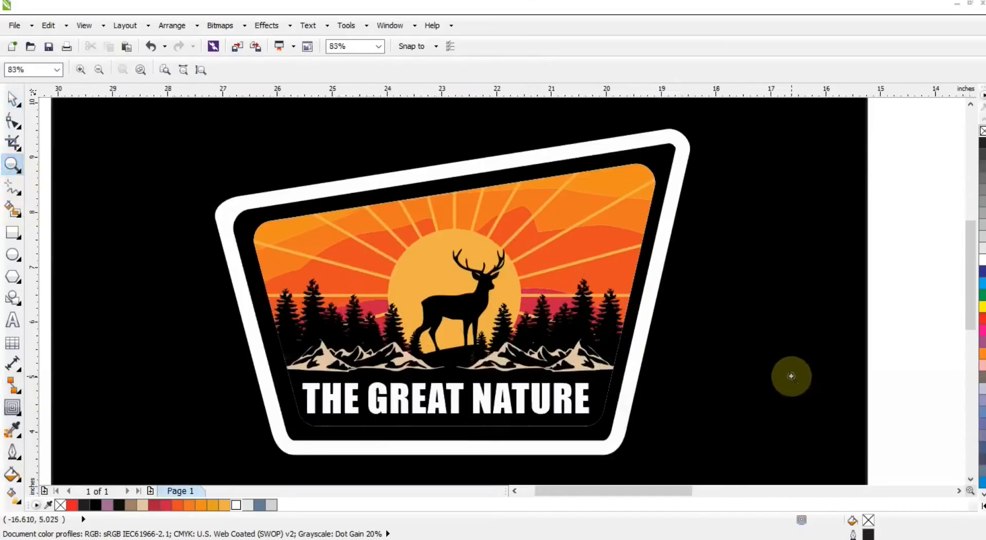
pyautogui.press('F9')
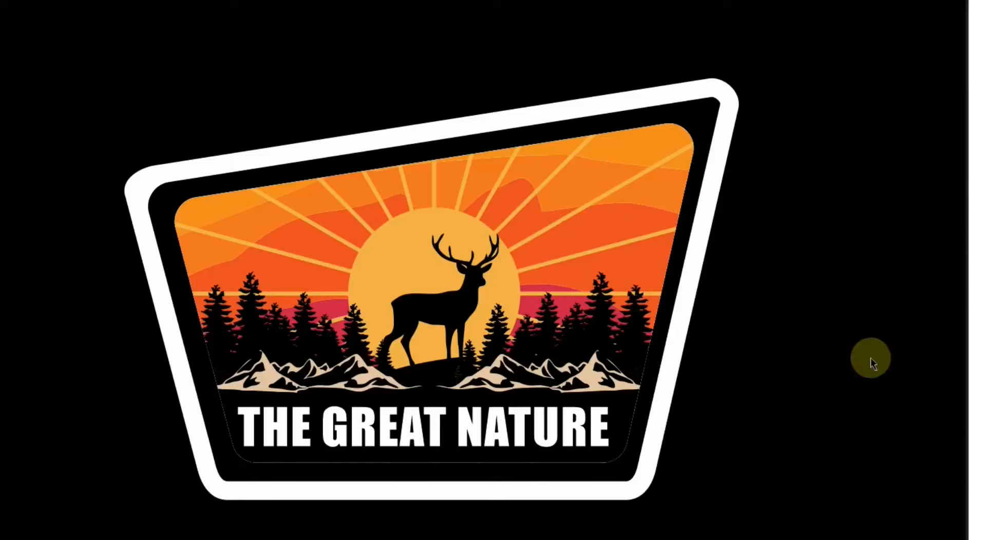